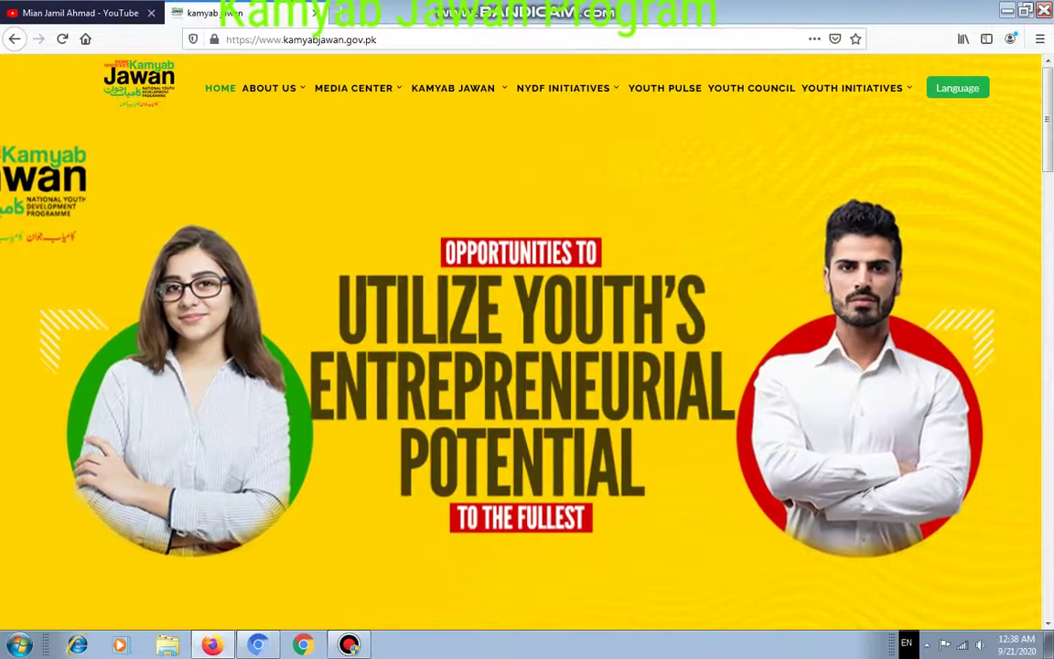
Open the PM's Youth Entrepreneurship Scheme (YES!) page of Kamyab Jawan and dismiss its Important Announcement.
scroll(521, 347, down, 15)
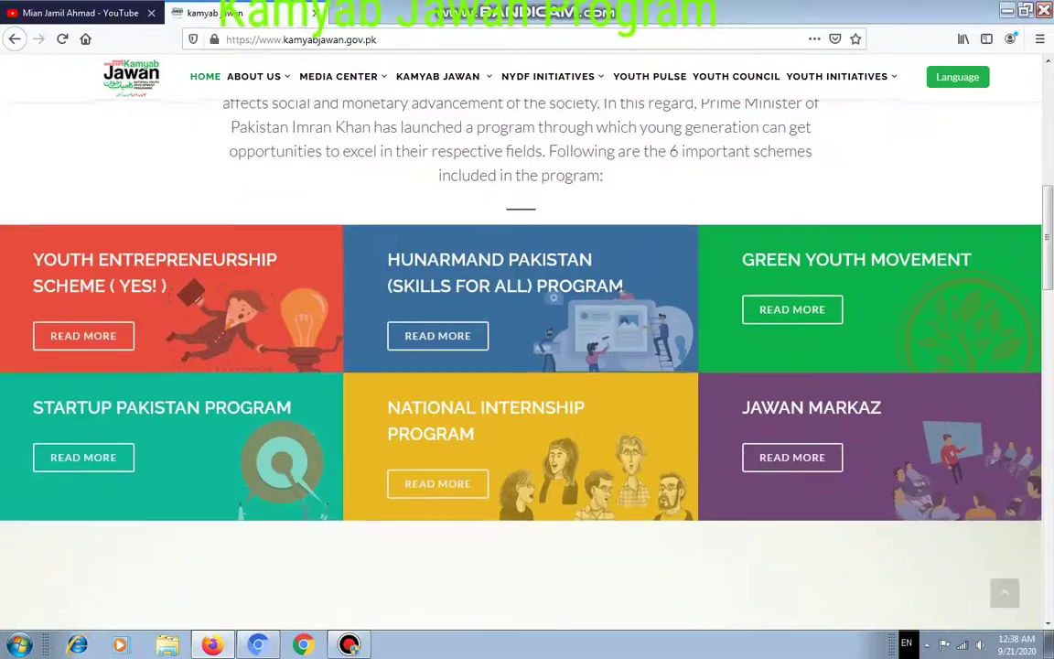
scroll(522, 347, up, 15)
scroll(522, 347, up, 1)
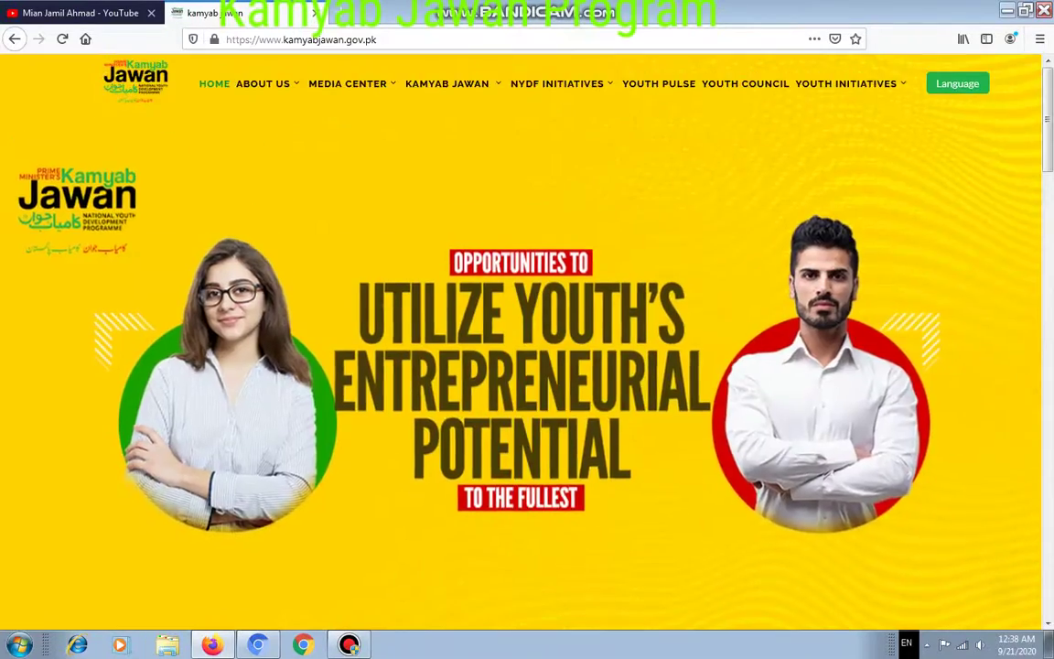
mouse_move(453, 88)
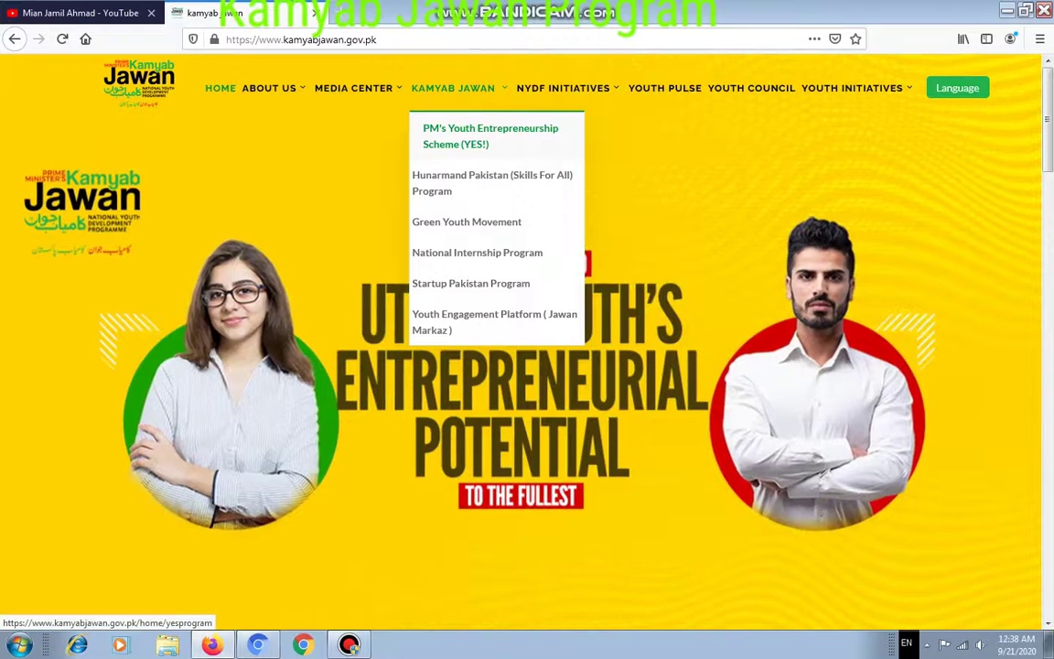
click(490, 135)
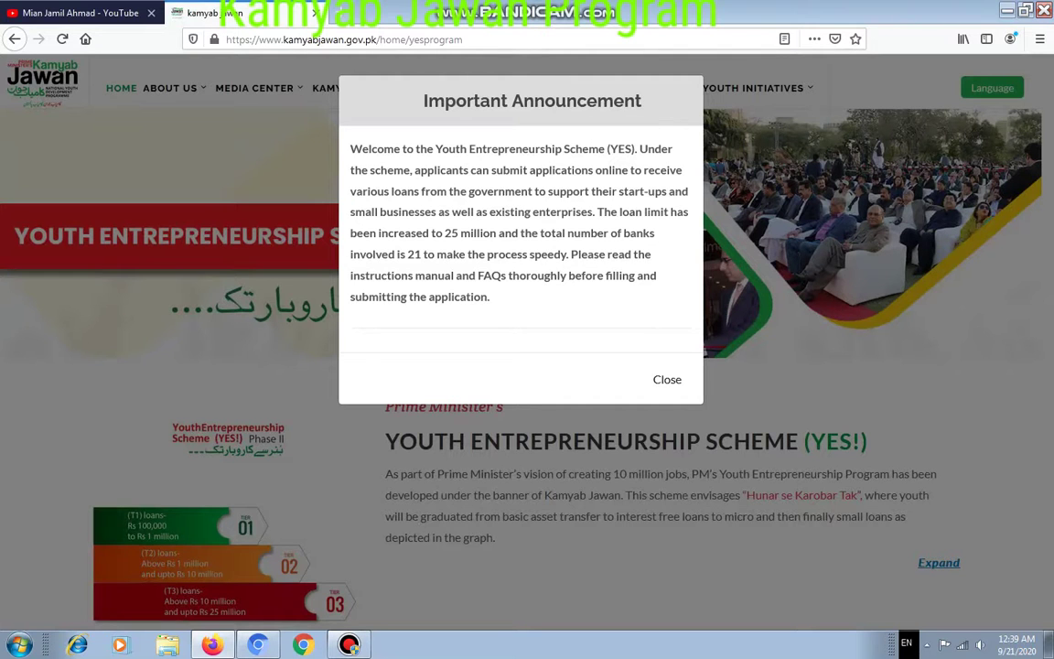
key(Escape)
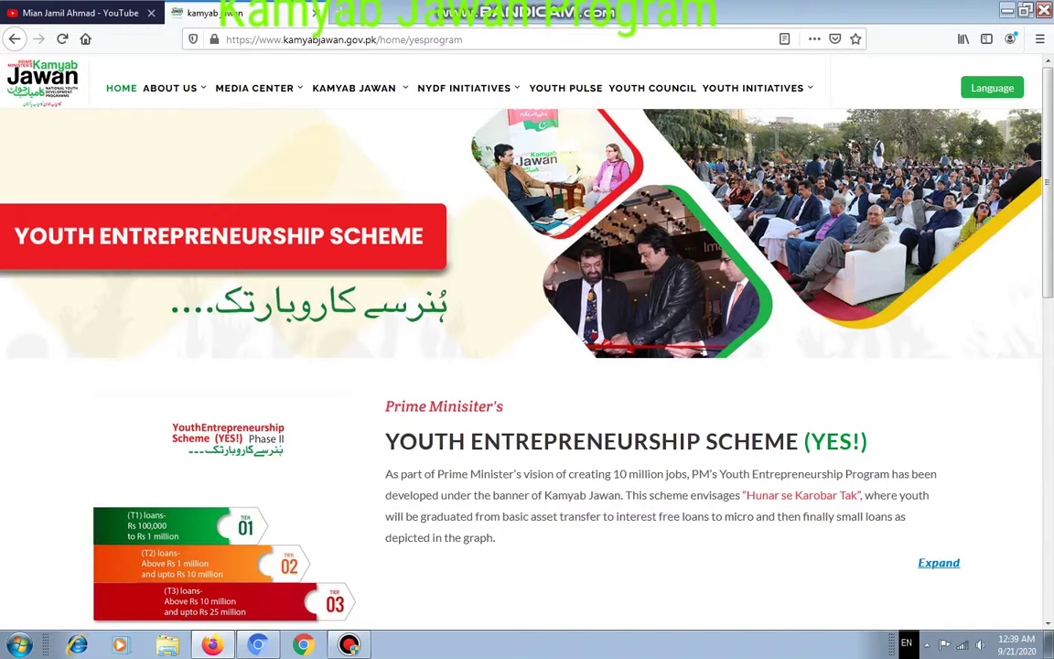
Look through the Youth Entrepreneurship Scheme overview and open its loan calculator.
scroll(527, 348, down, 3)
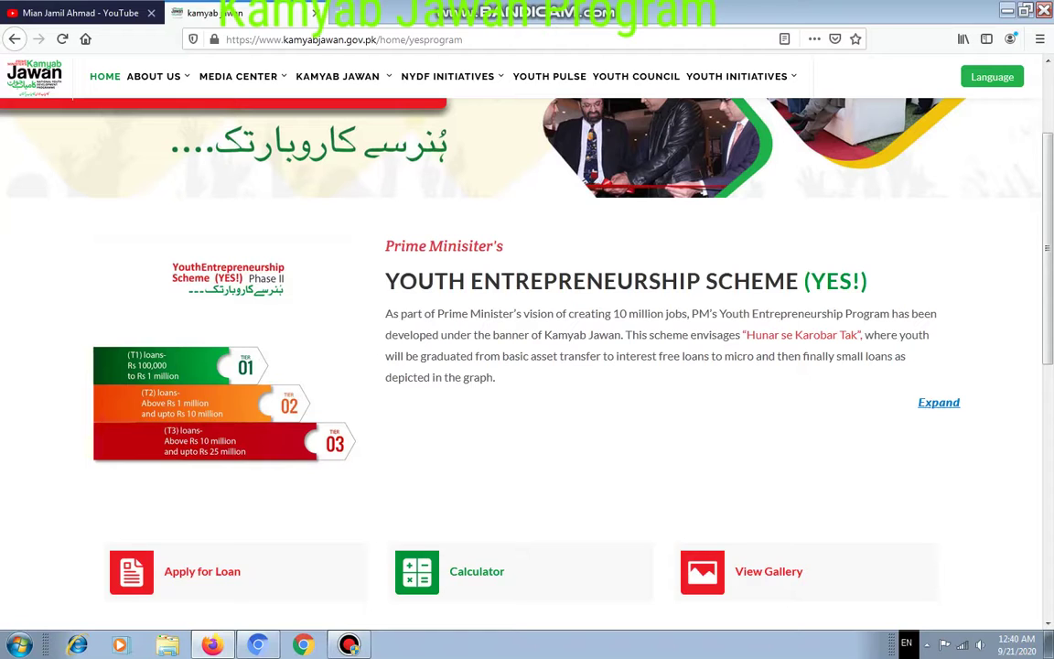
scroll(236, 499, down, 2)
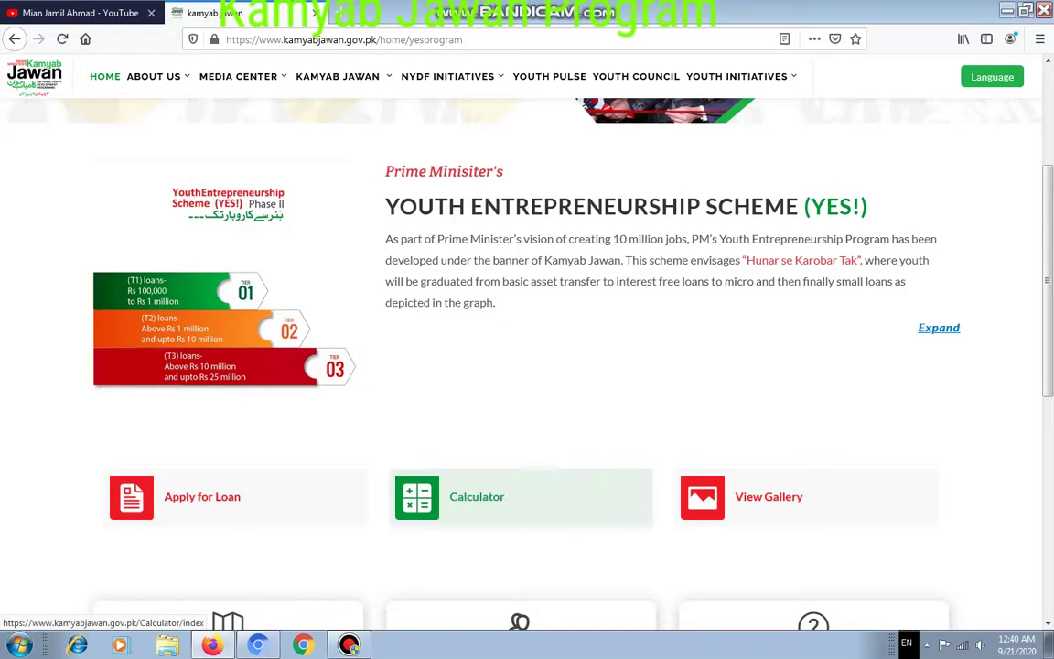
scroll(476, 430, down, 1)
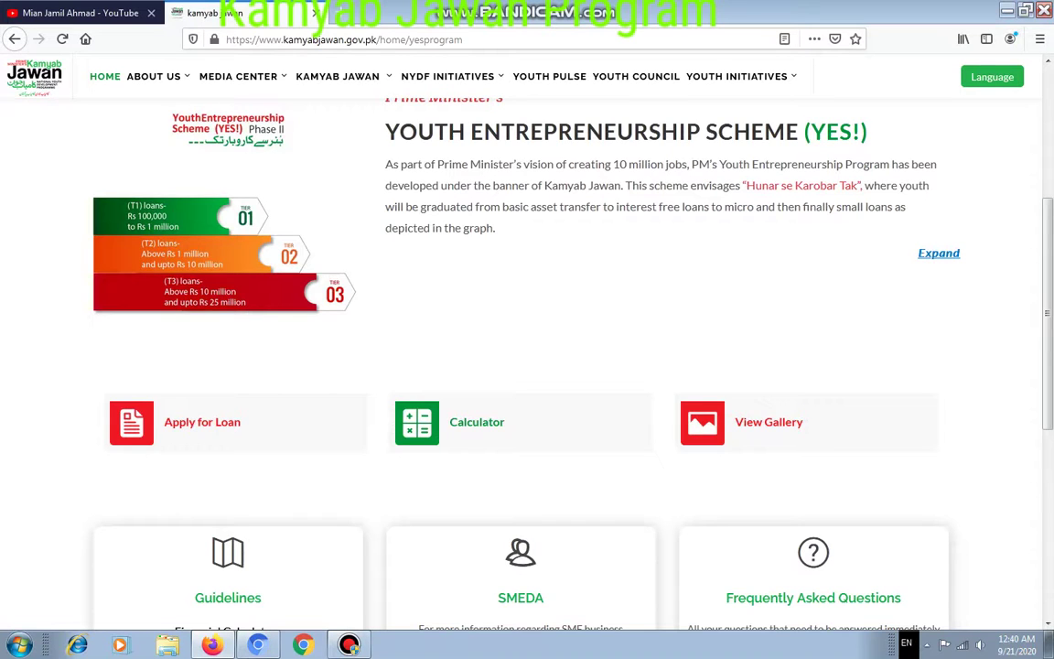
click(475, 421)
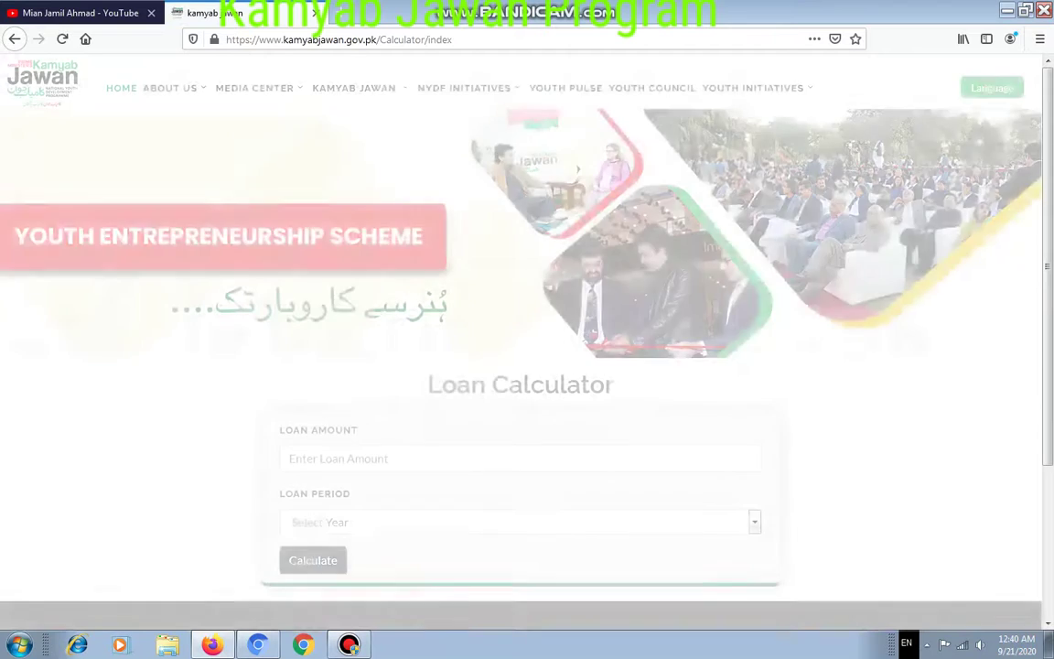
Calculate the repayment for a loan amount of 50,0000 over a loan period of 8 years.
scroll(527, 366, down, 2)
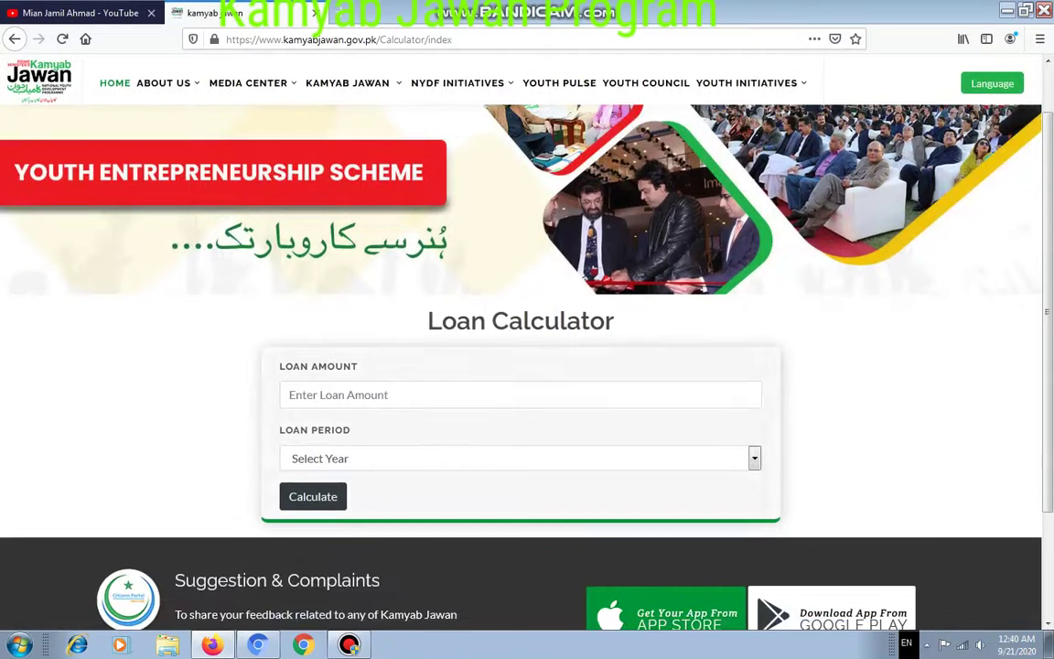
click(313, 476)
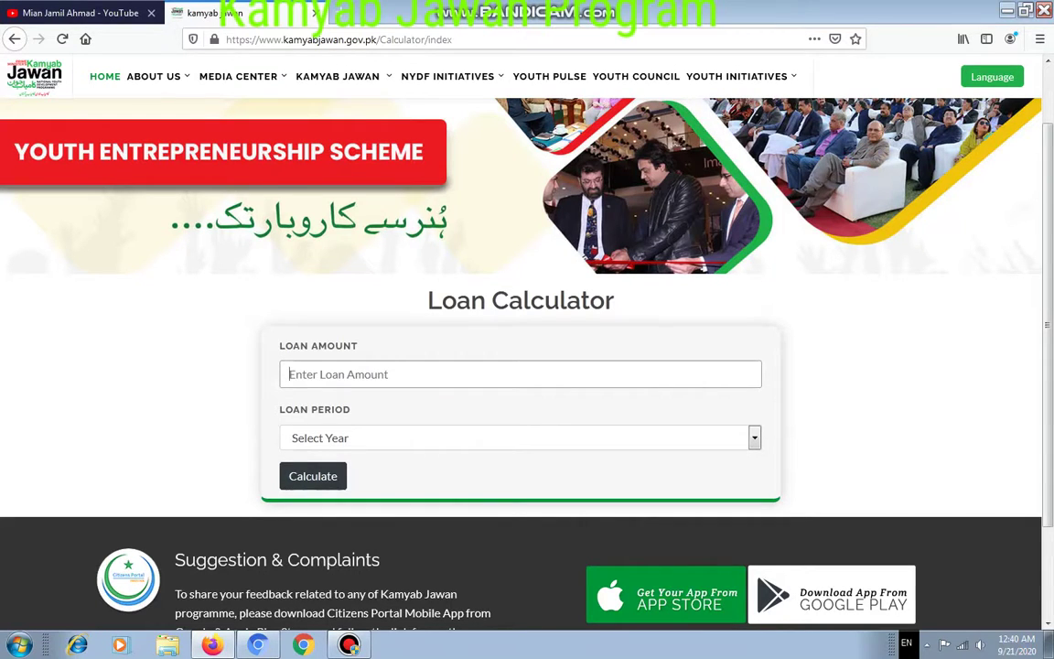
text(50,0000)
click(286, 438)
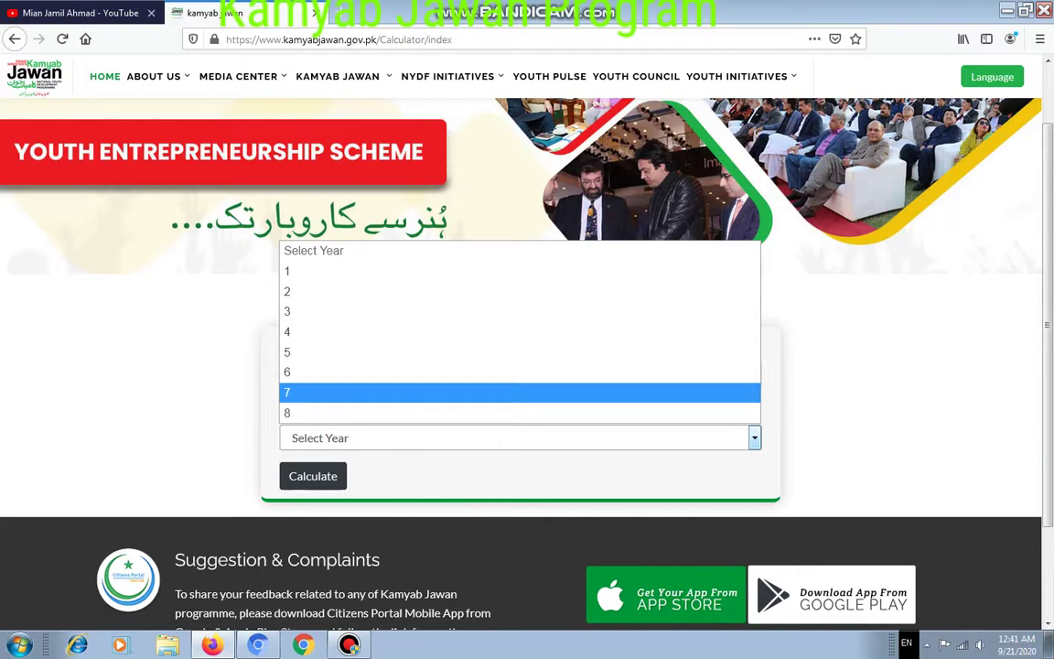
key(Down)
key(Return)
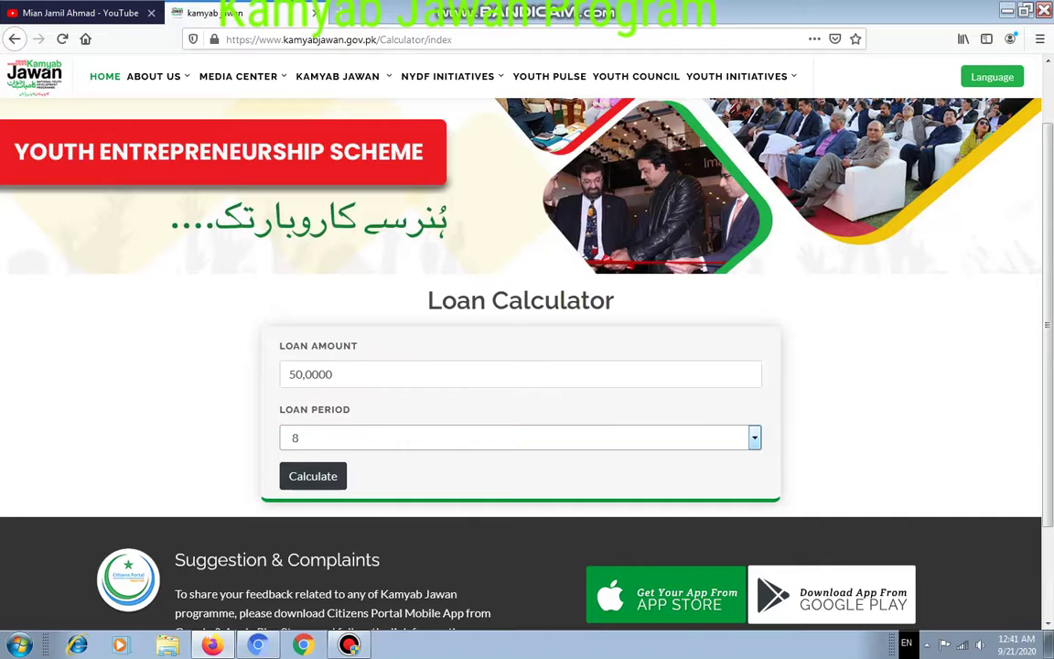
scroll(521, 366, down, 2)
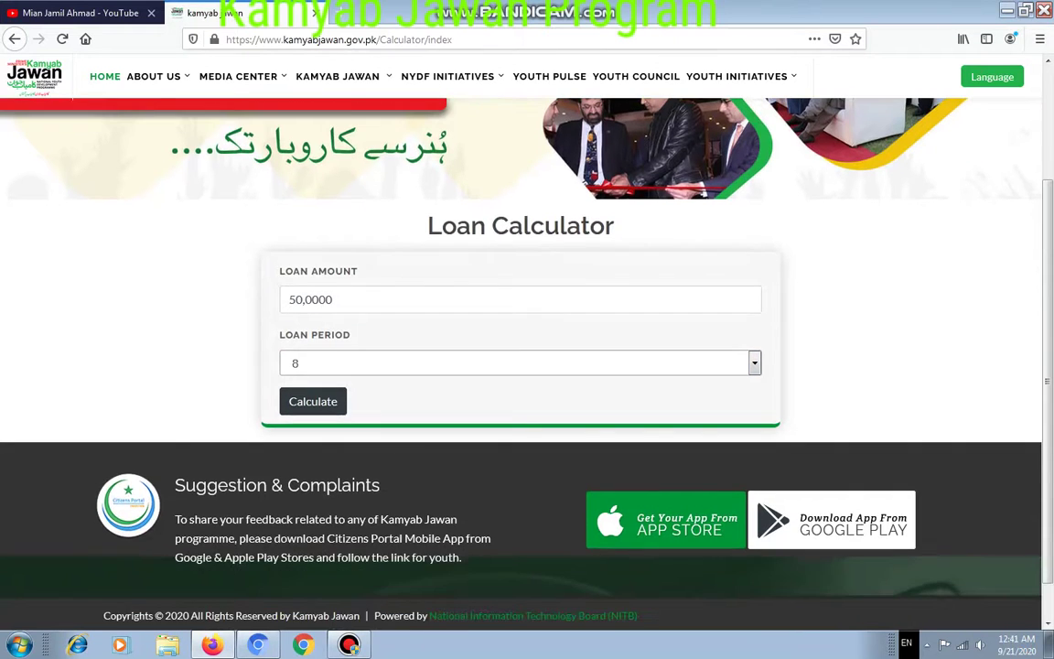
click(313, 401)
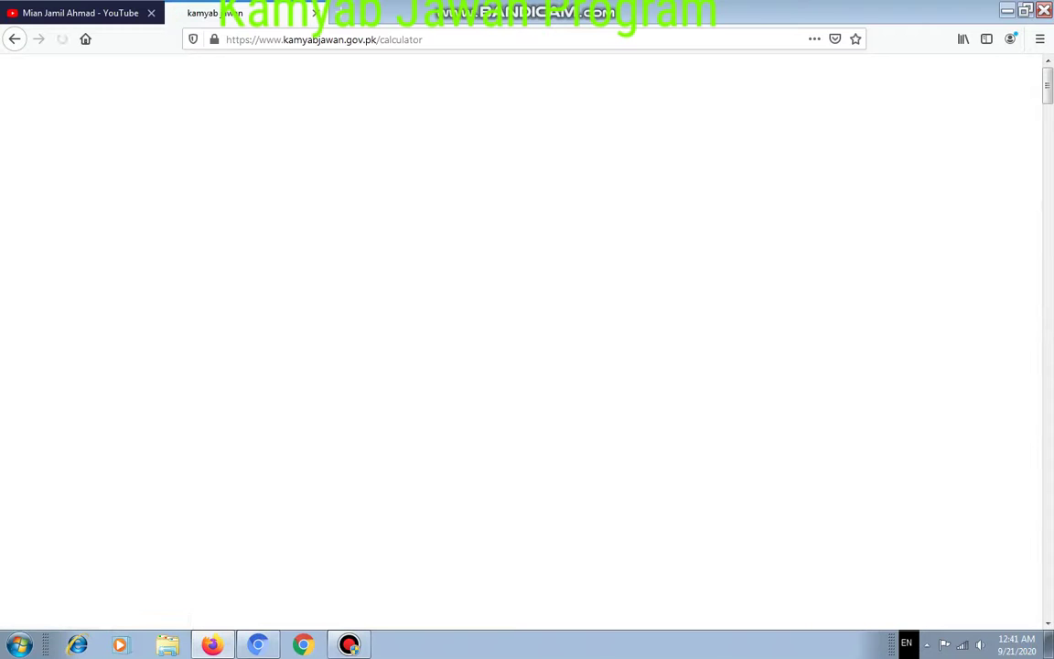
Examine the entered values, the loan summary and the mortgage loan payments schedule.
scroll(521, 366, down, 4)
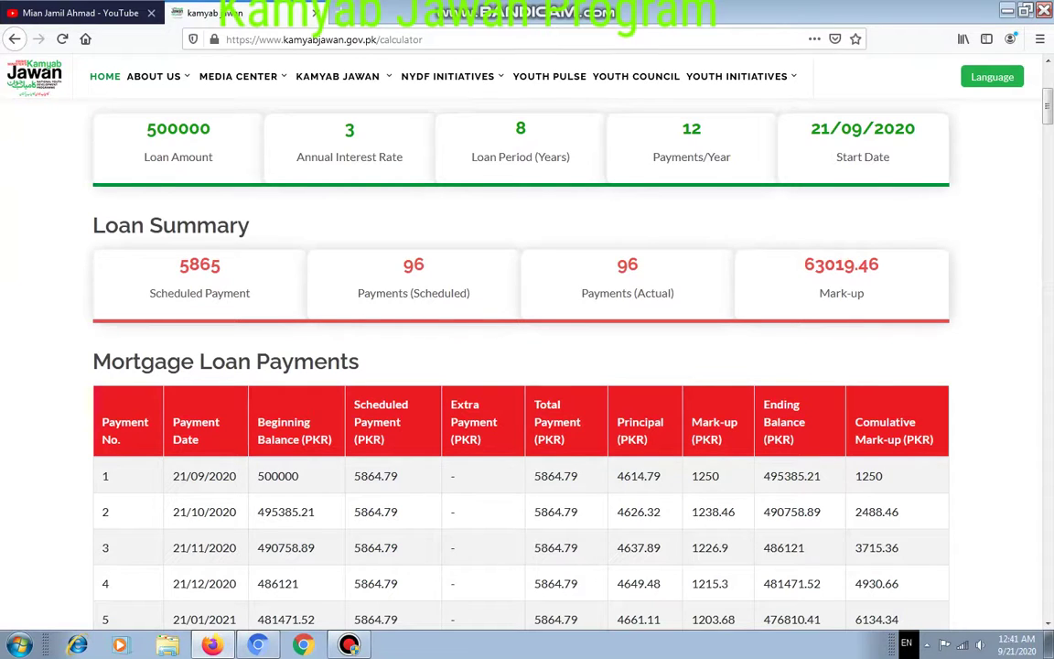
scroll(521, 366, up, 1)
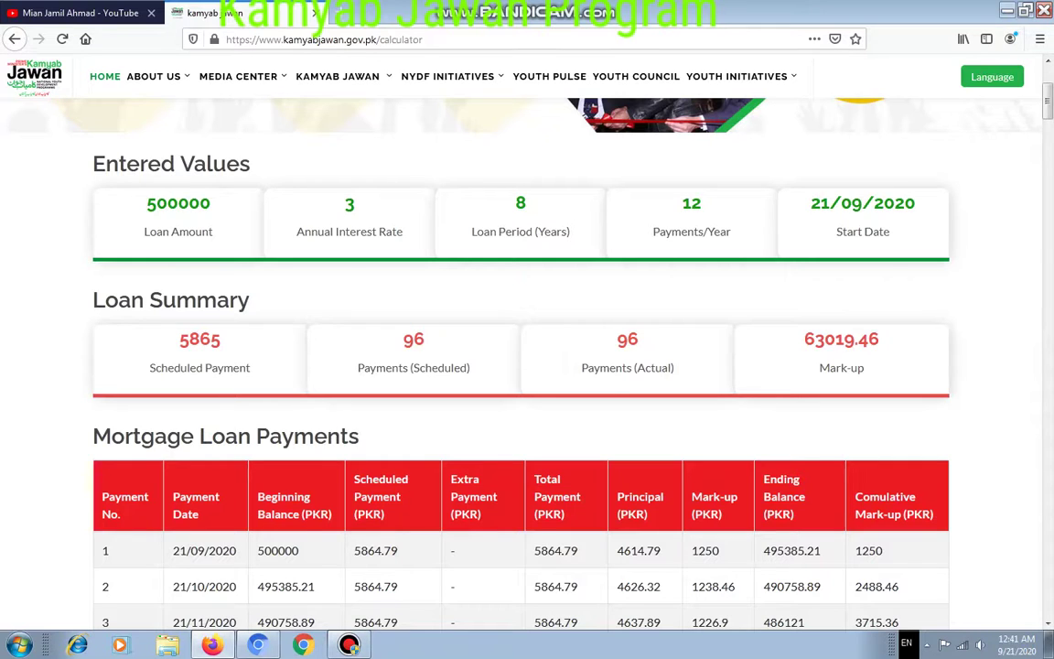
scroll(527, 366, down, 3)
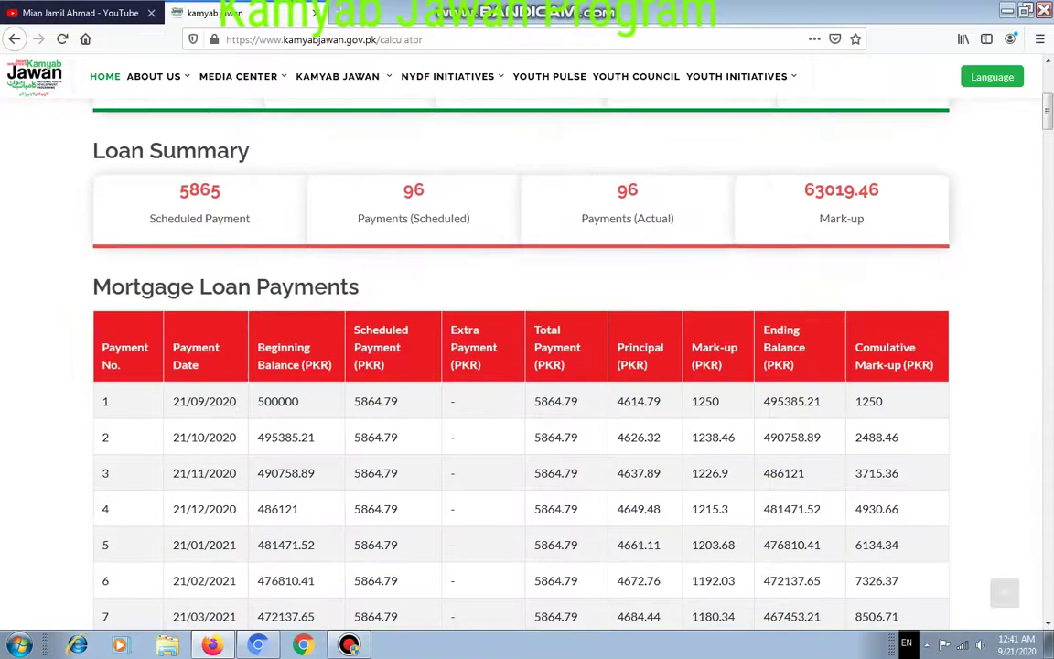
scroll(528, 366, down, 2)
scroll(527, 366, down, 2)
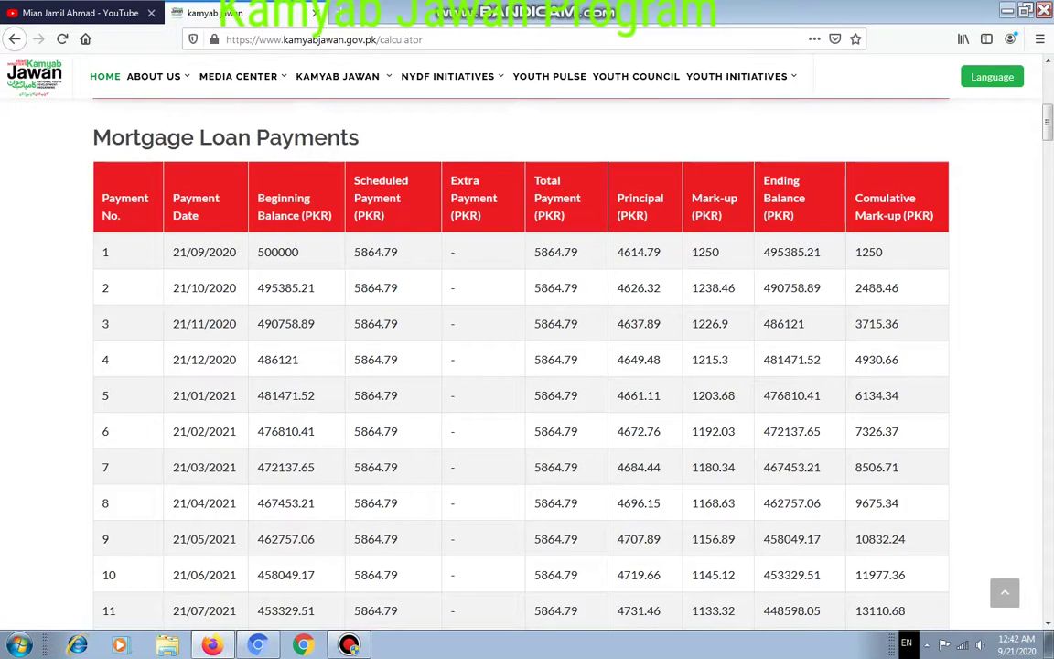
scroll(527, 366, down, 4)
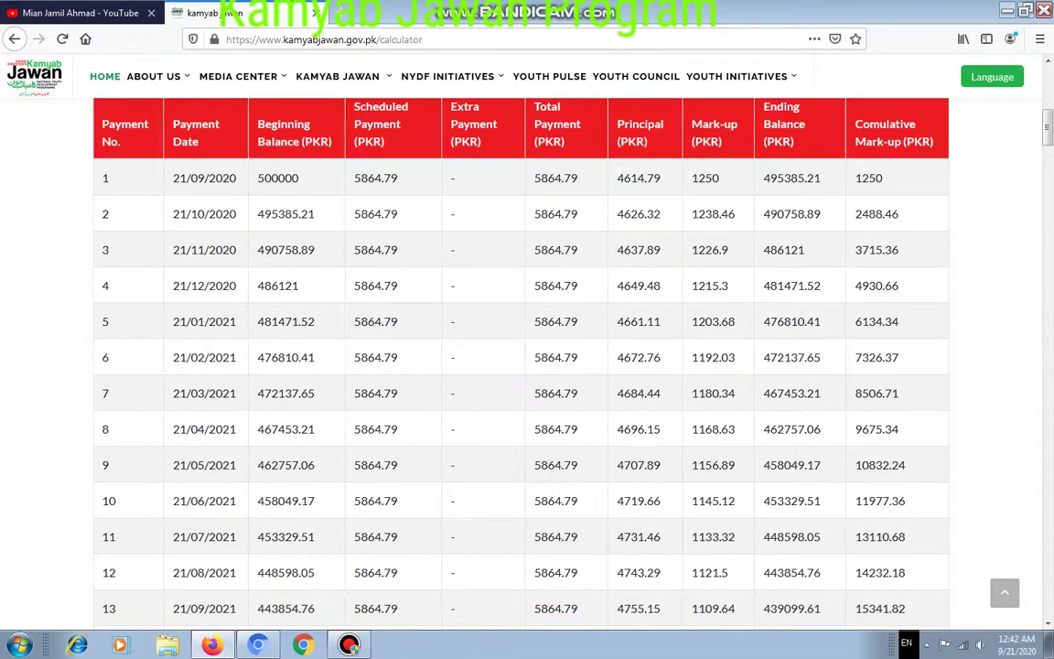
scroll(527, 366, down, 20)
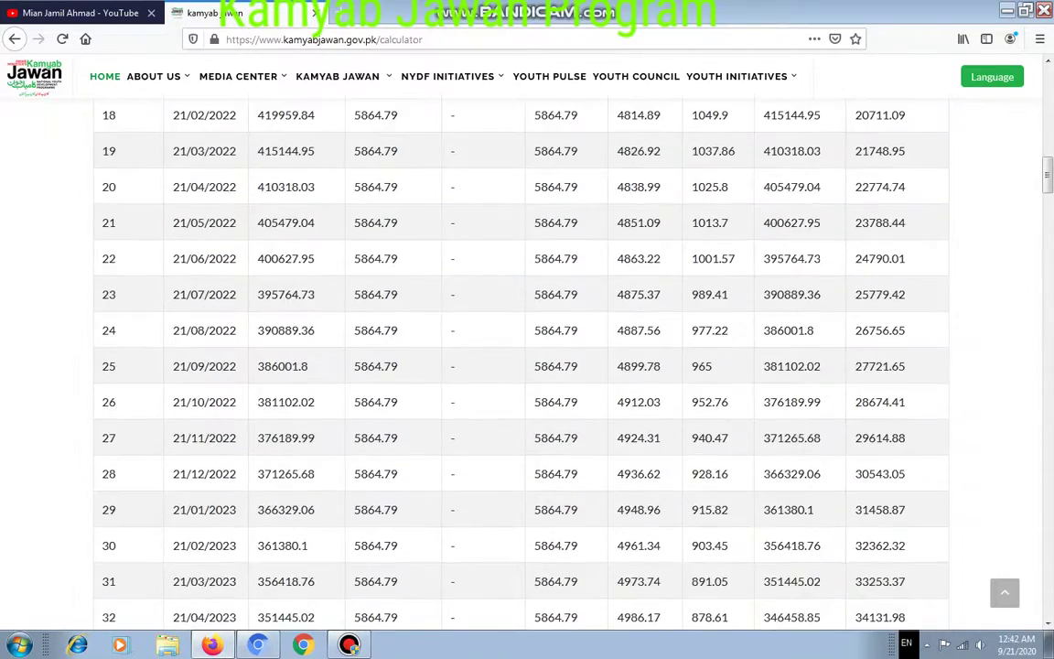
scroll(527, 366, down, 20)
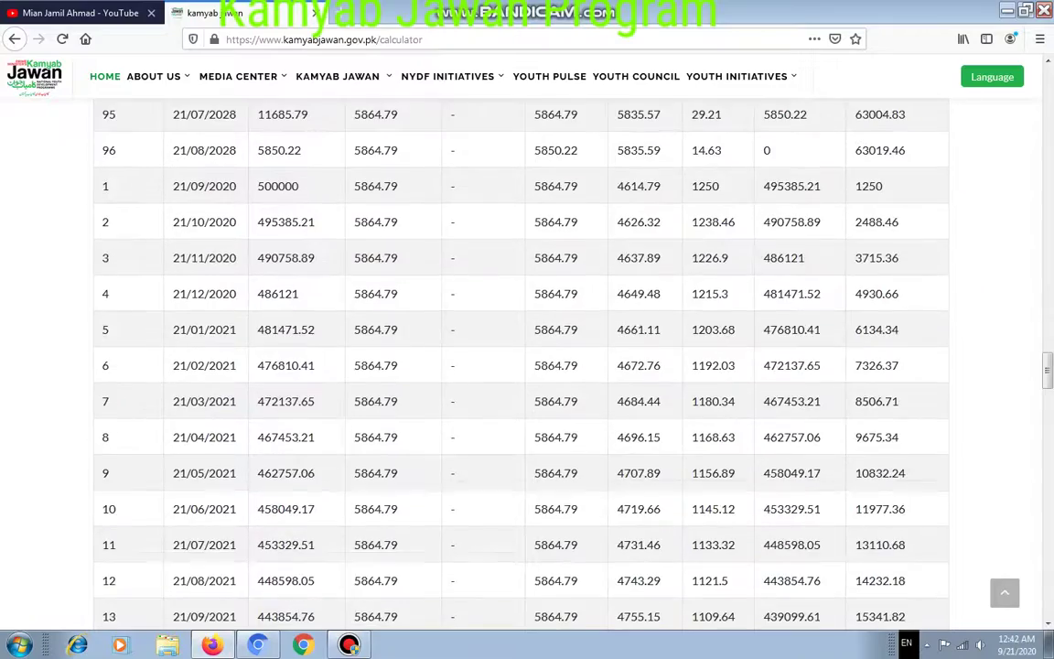
scroll(527, 366, down, 9)
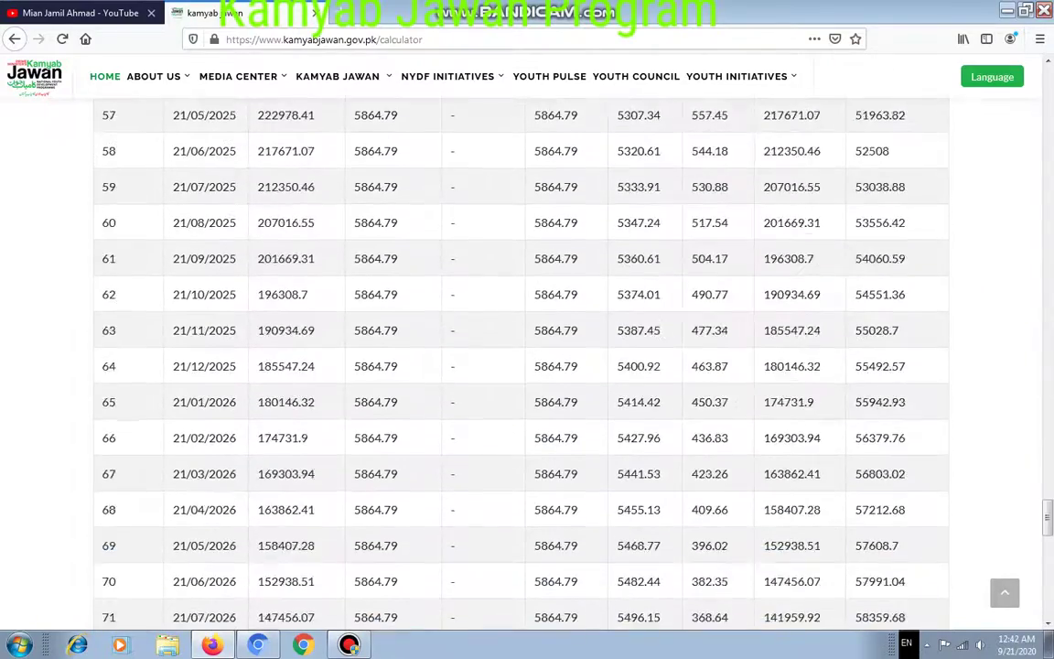
scroll(527, 366, up, 18)
scroll(527, 366, up, 20)
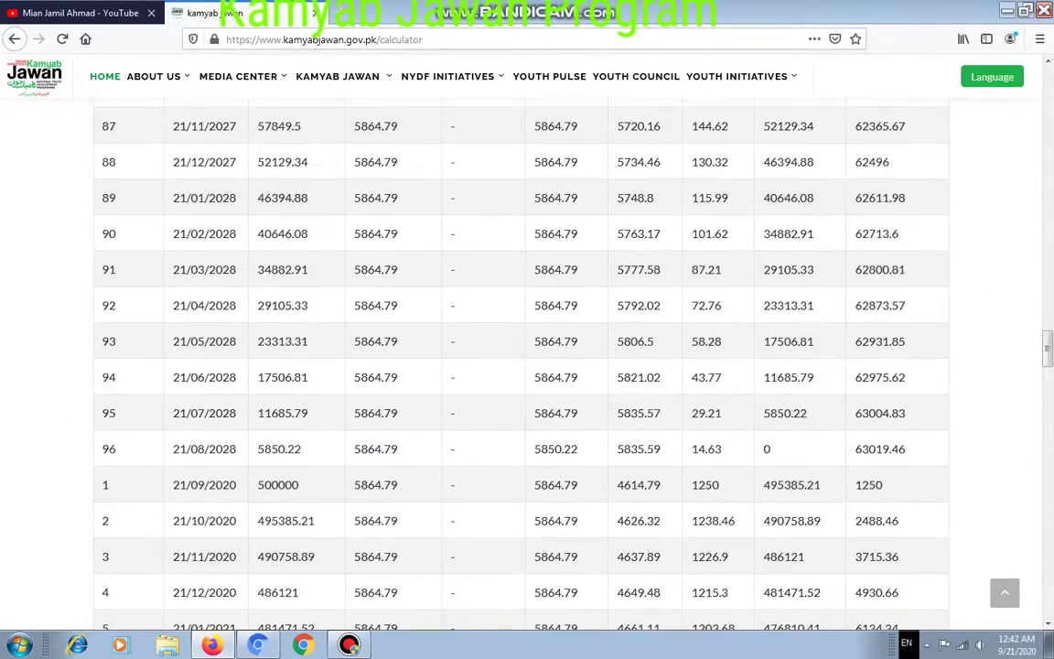
scroll(527, 366, up, 15)
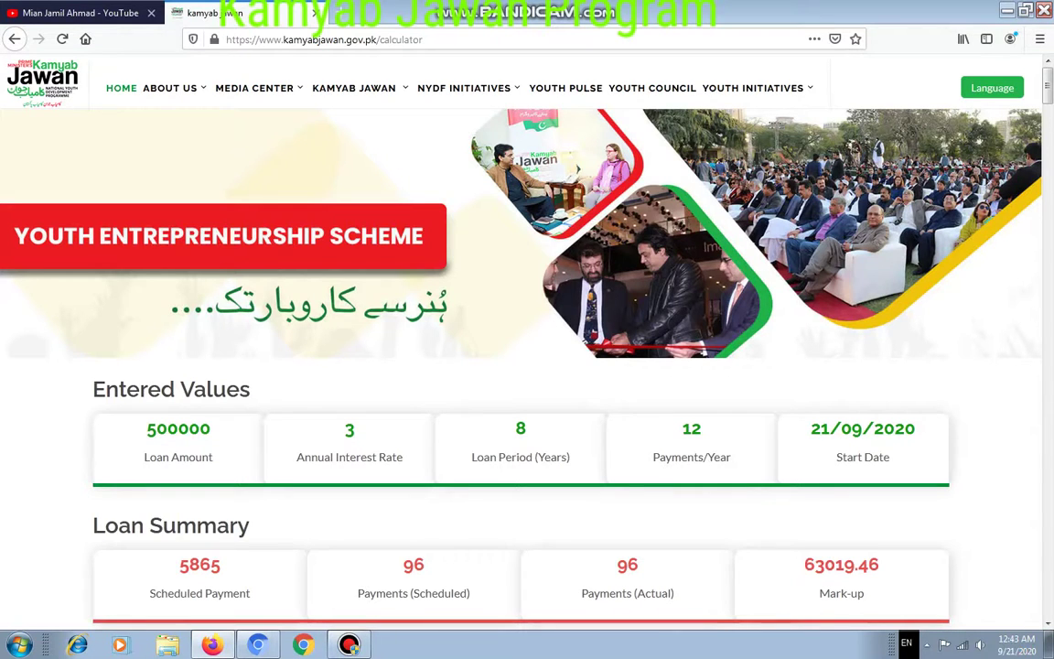
Return to the PM's Youth Entrepreneurship Scheme (YES!) page and open the loan application form.
mouse_move(354, 88)
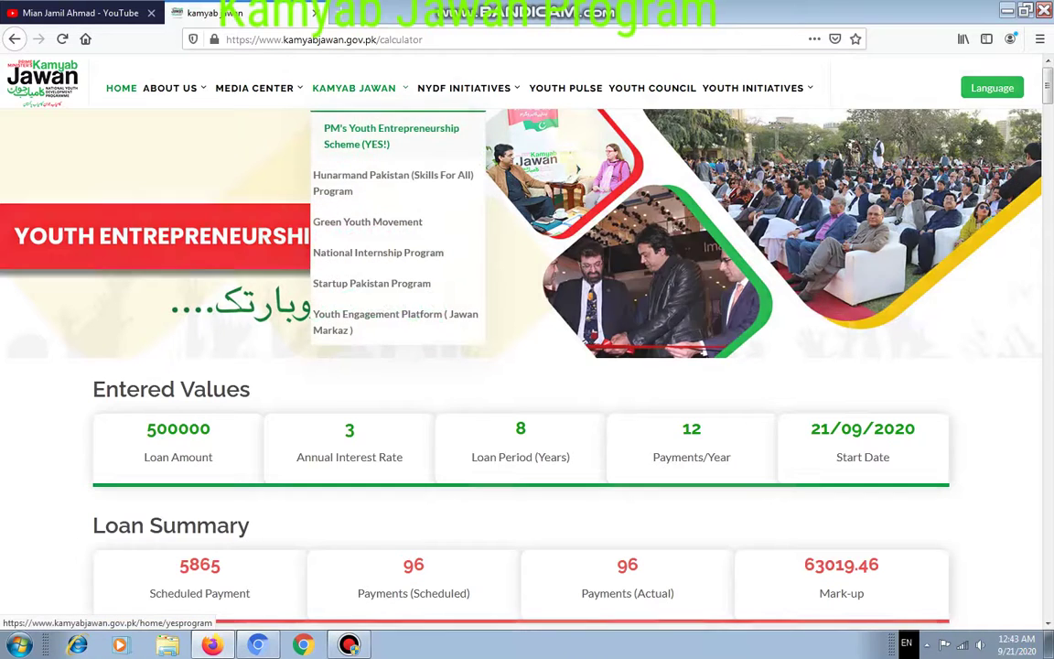
click(366, 136)
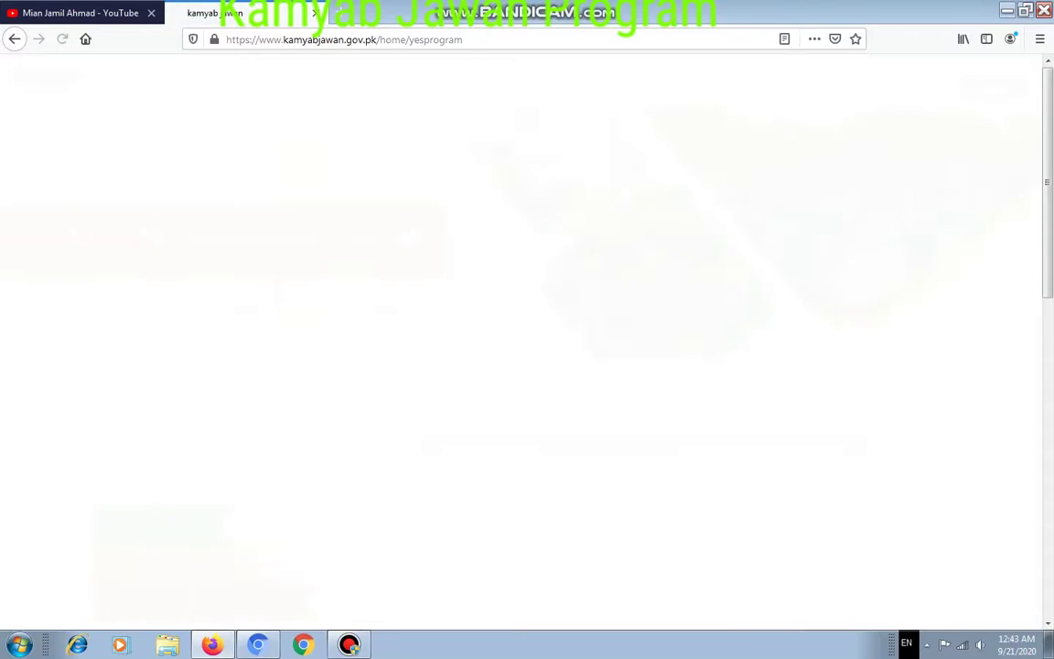
key(Escape)
scroll(235, 429, down, 3)
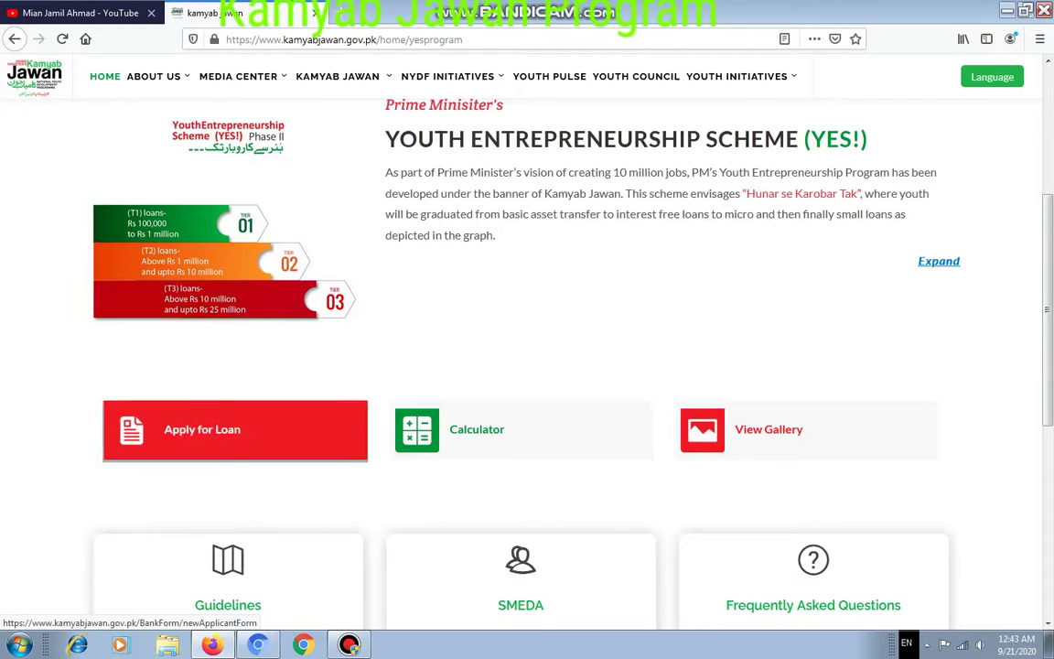
click(235, 429)
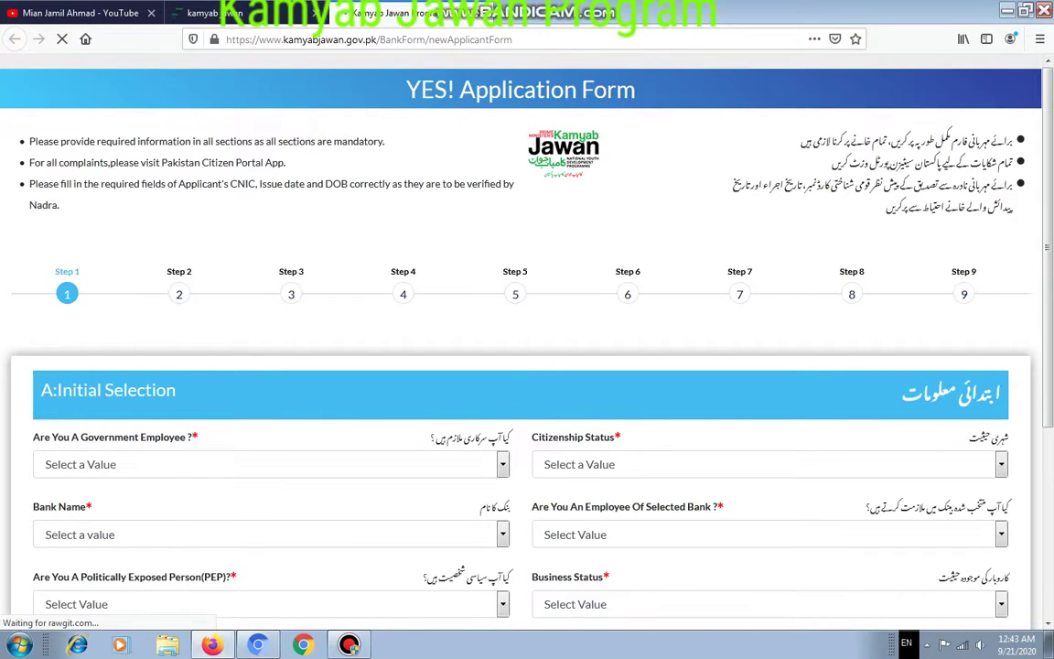
Answer No to the government employee question in the Initial Selection section.
scroll(521, 338, down, 3)
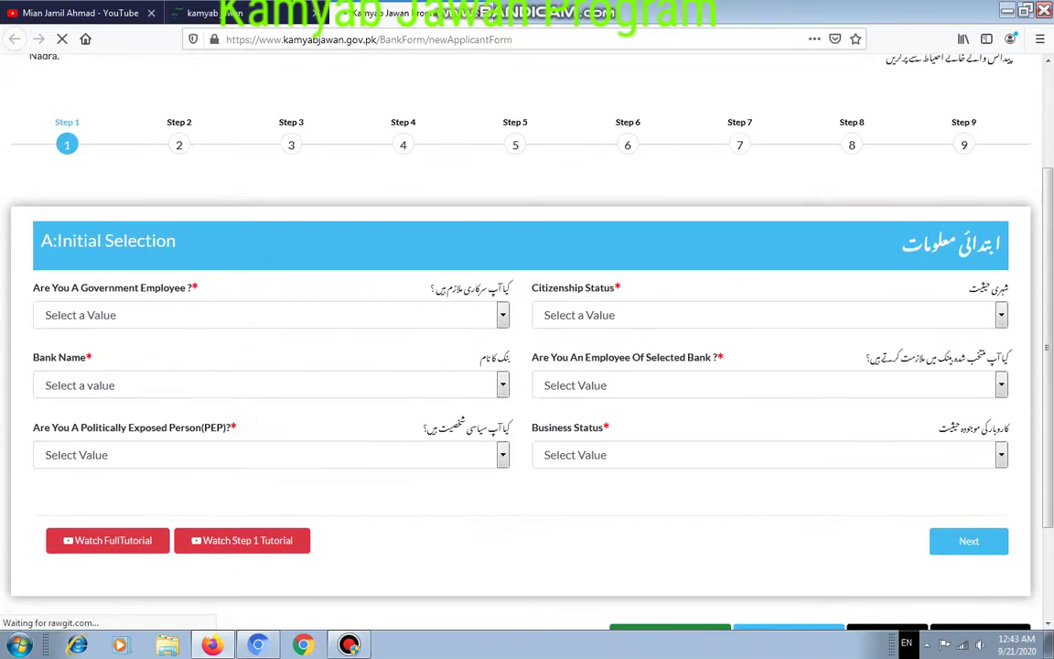
click(271, 315)
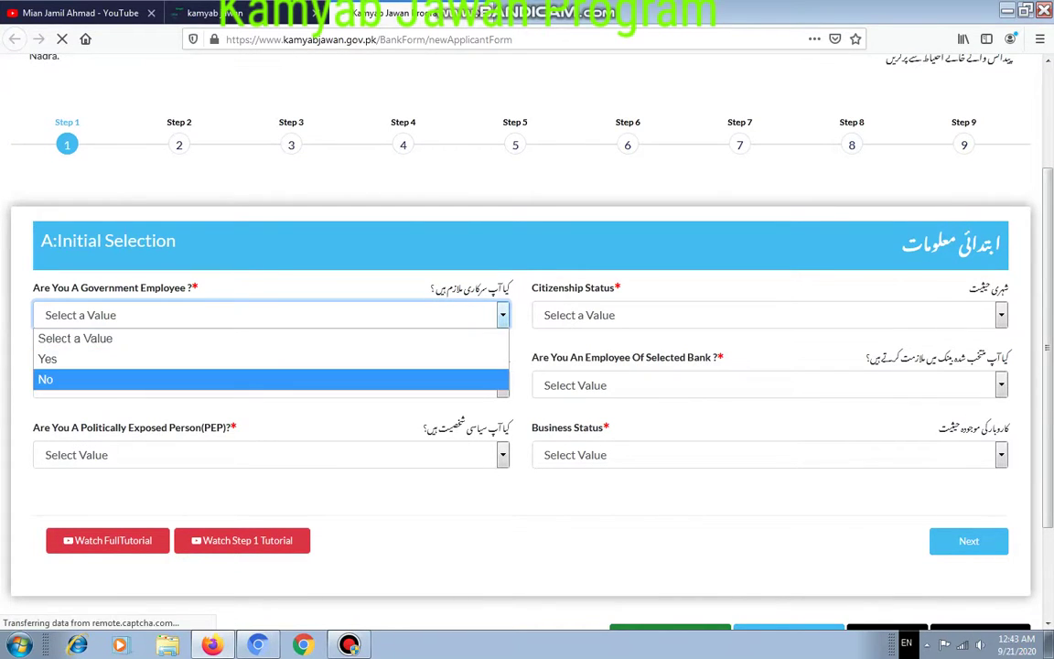
click(271, 379)
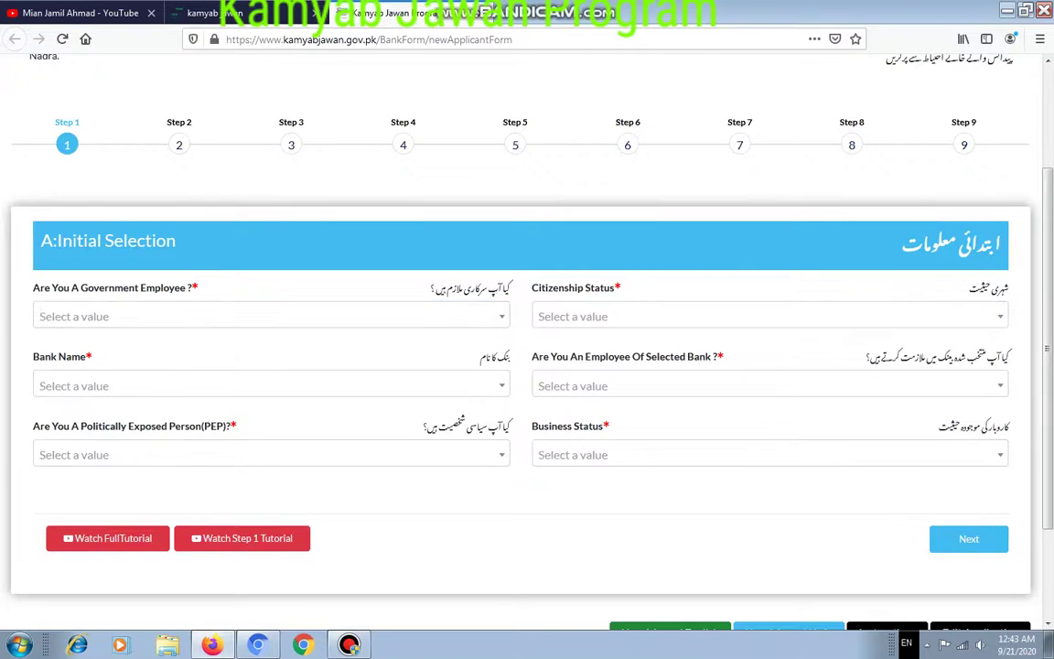
click(271, 316)
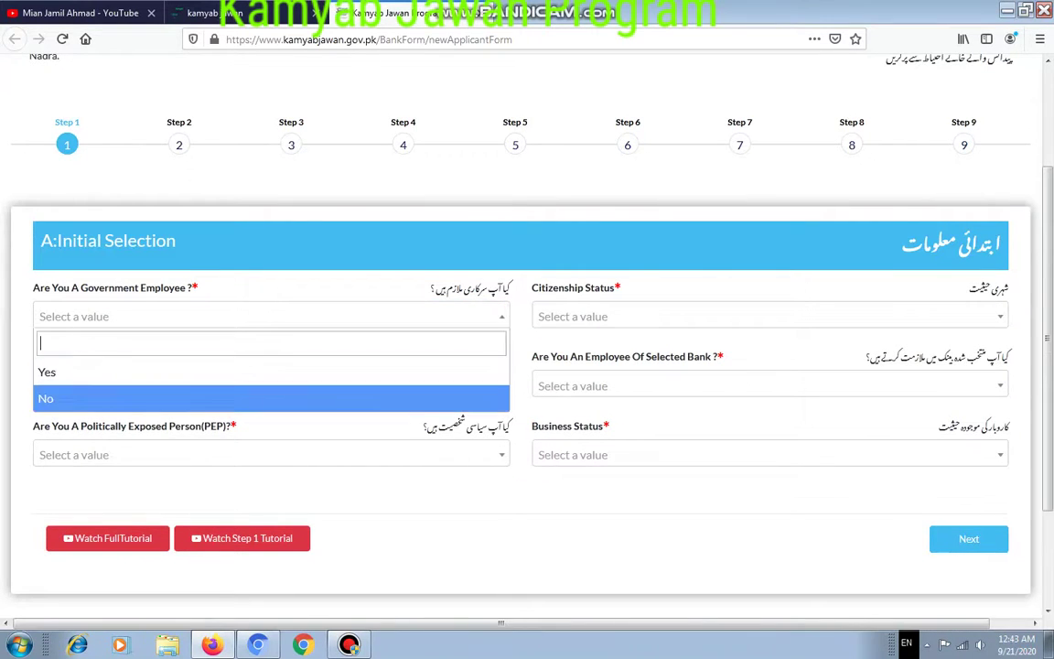
click(137, 397)
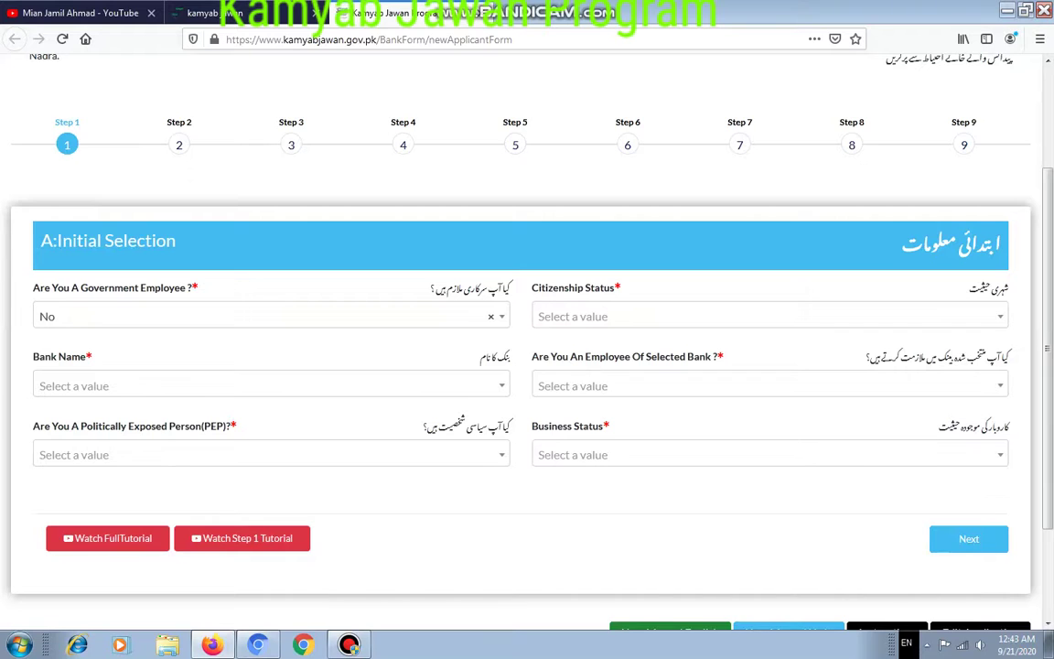
Set the citizenship status to Resident and choose United Bank Limited as the bank name.
click(768, 315)
click(586, 397)
click(271, 386)
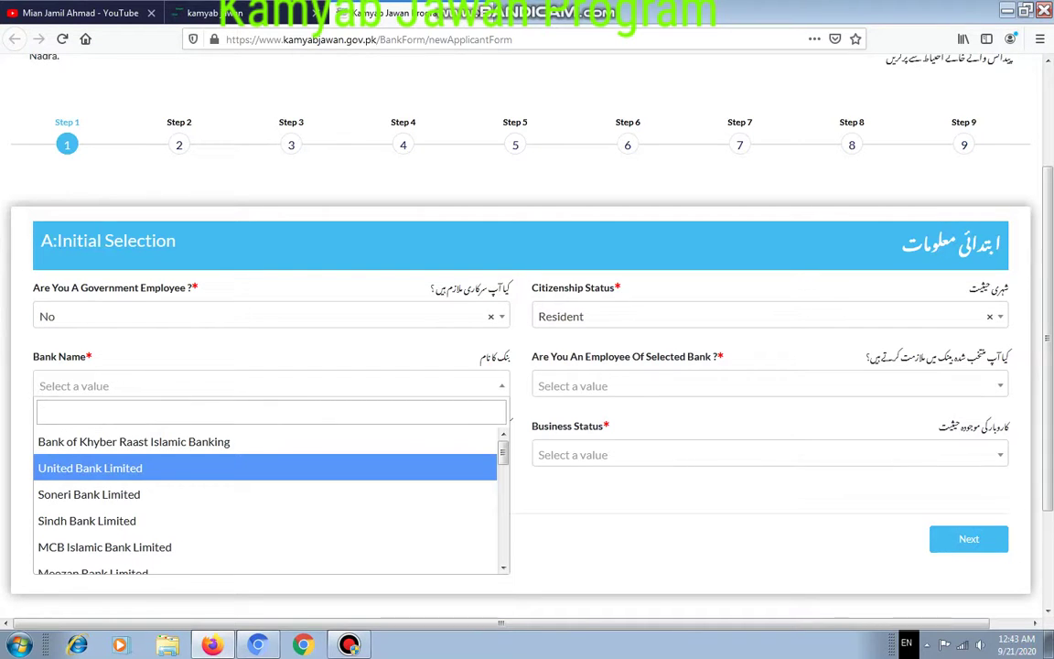
key(Down)
key(Down)
key(Down)
key(Down)
key(Down)
key(Down)
key(Down)
key(Down)
key(Down)
key(Down)
key(Down)
key(Down)
key(Down)
key(Down)
key(Down)
key(Down)
key(Down)
key(Down)
key(Down)
key(Down)
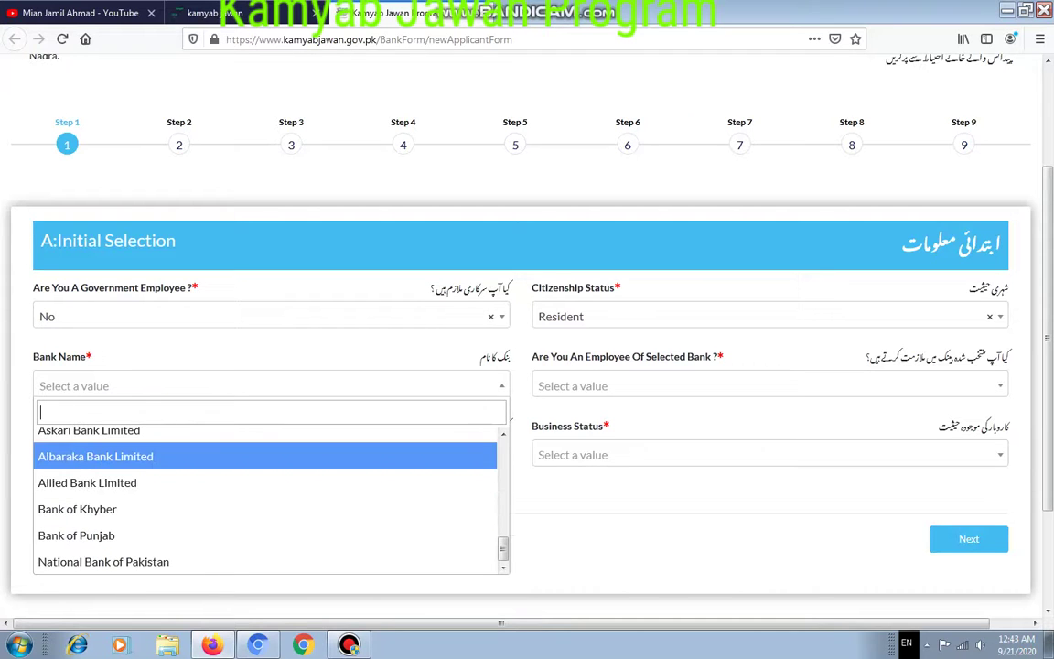
key(Down)
key(Down)
key(Down)
key(Up)
key(Up)
key(Up)
key(Up)
key(Up)
key(Up)
key(Up)
key(Up)
key(Up)
key(Up)
key(Up)
key(Up)
key(Up)
key(Up)
key(Up)
key(Up)
key(Up)
key(Up)
key(Up)
key(Up)
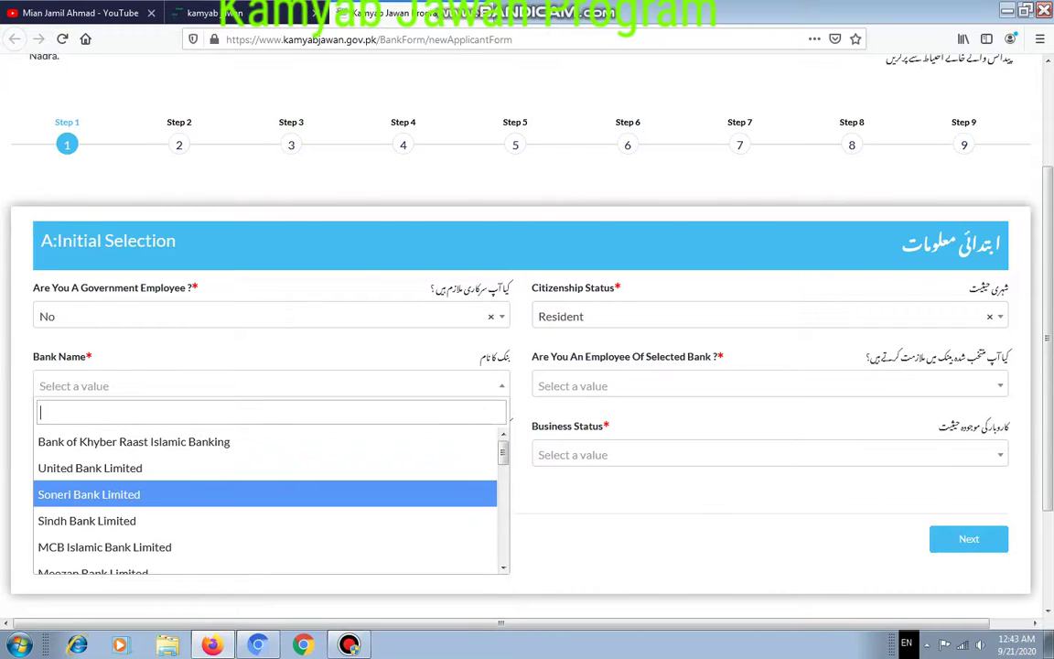
key(Return)
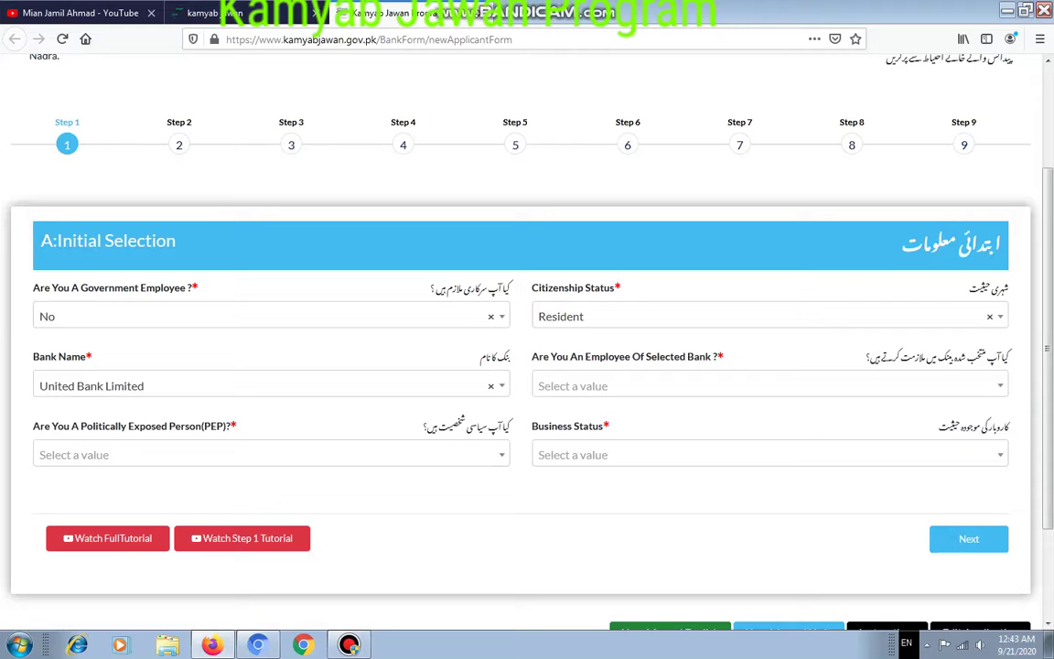
Answer No to both the selected bank employee question and the politically exposed person question.
key(Tab)
key(Down)
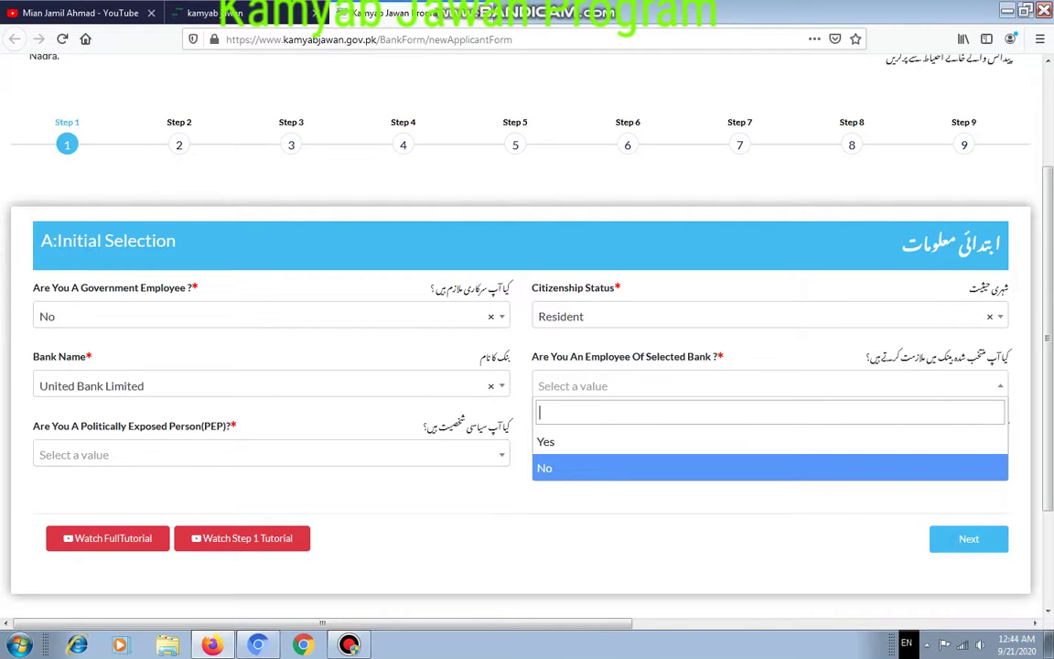
key(Return)
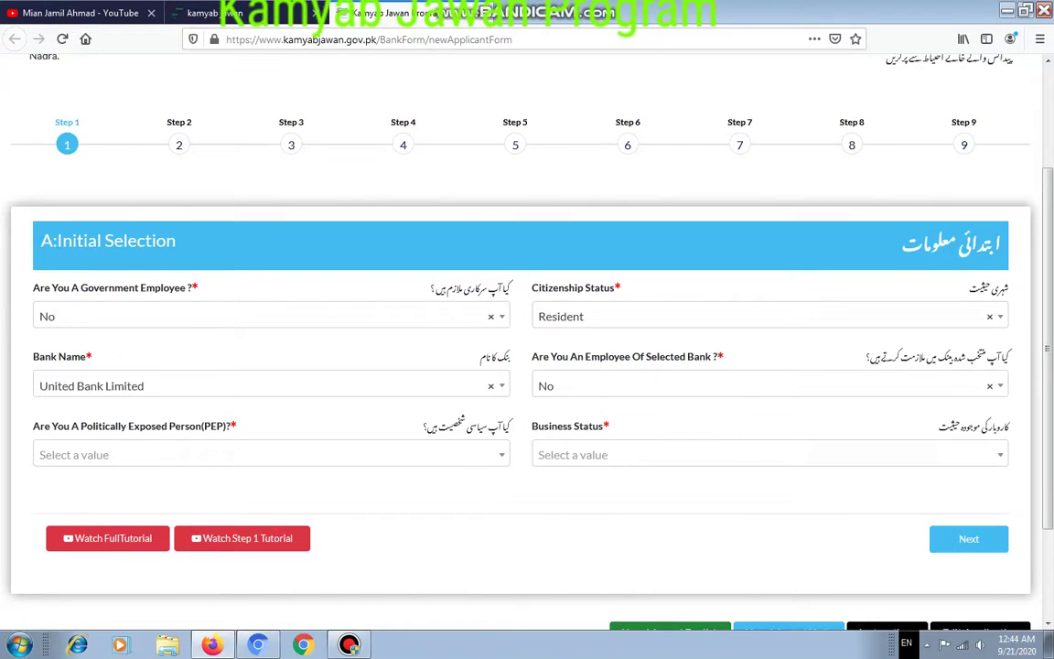
scroll(527, 329, down, 1)
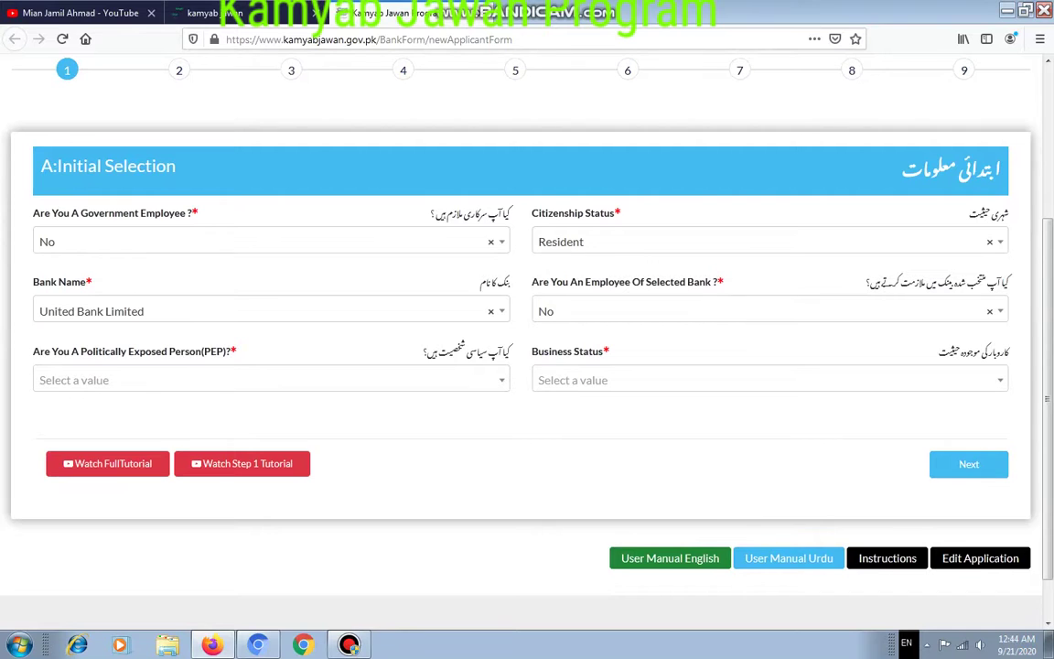
key(Tab)
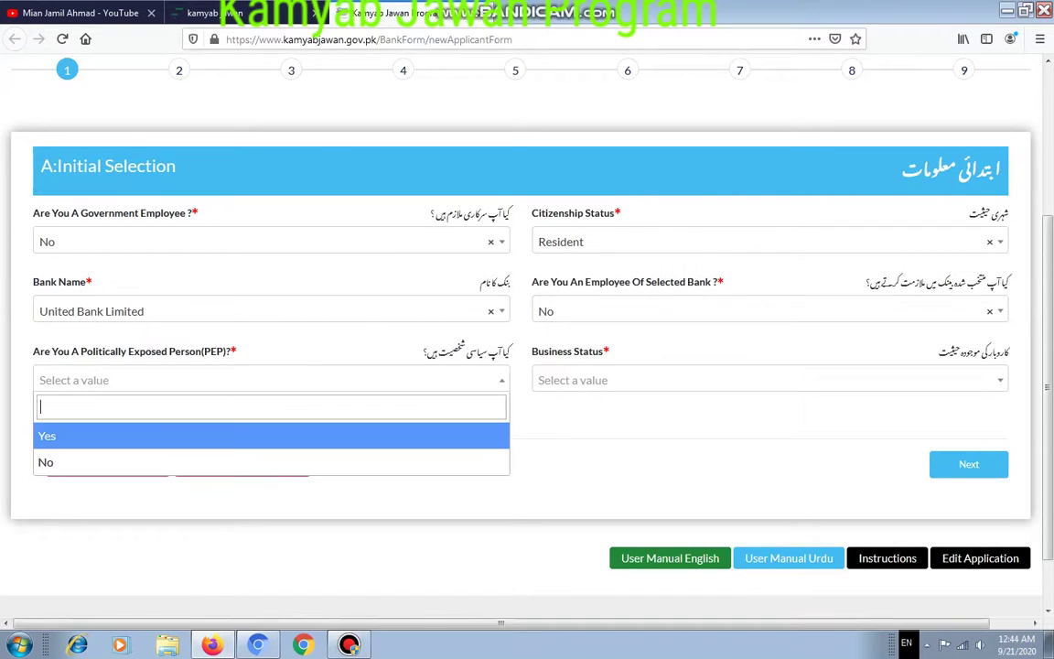
key(Down)
key(Return)
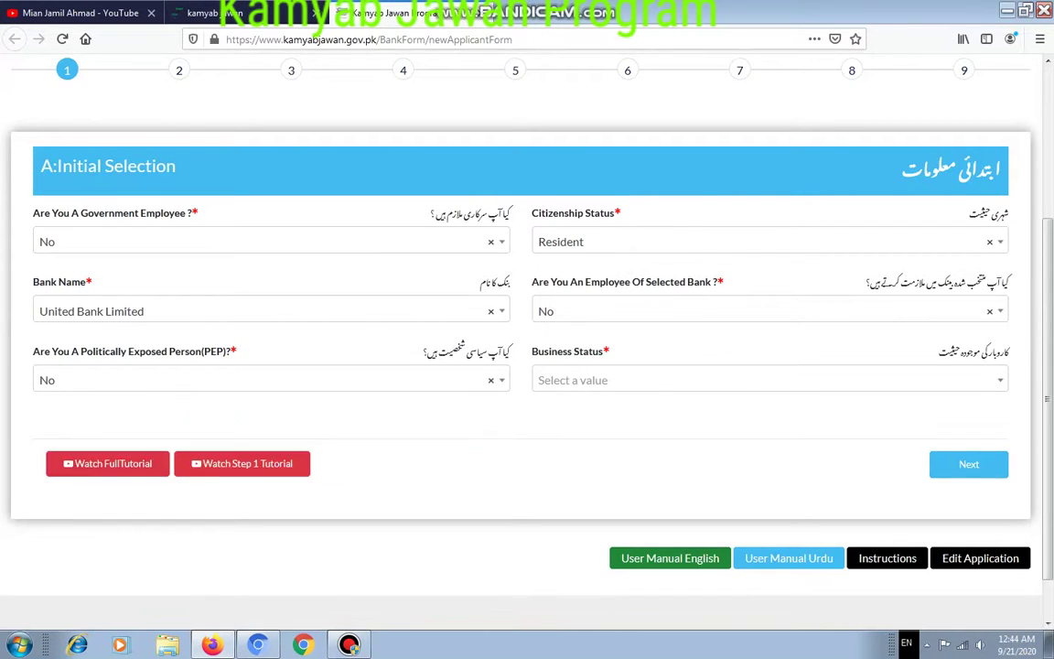
Set the business status to New Business and proceed to the Personal Information section.
key(Tab)
key(Down)
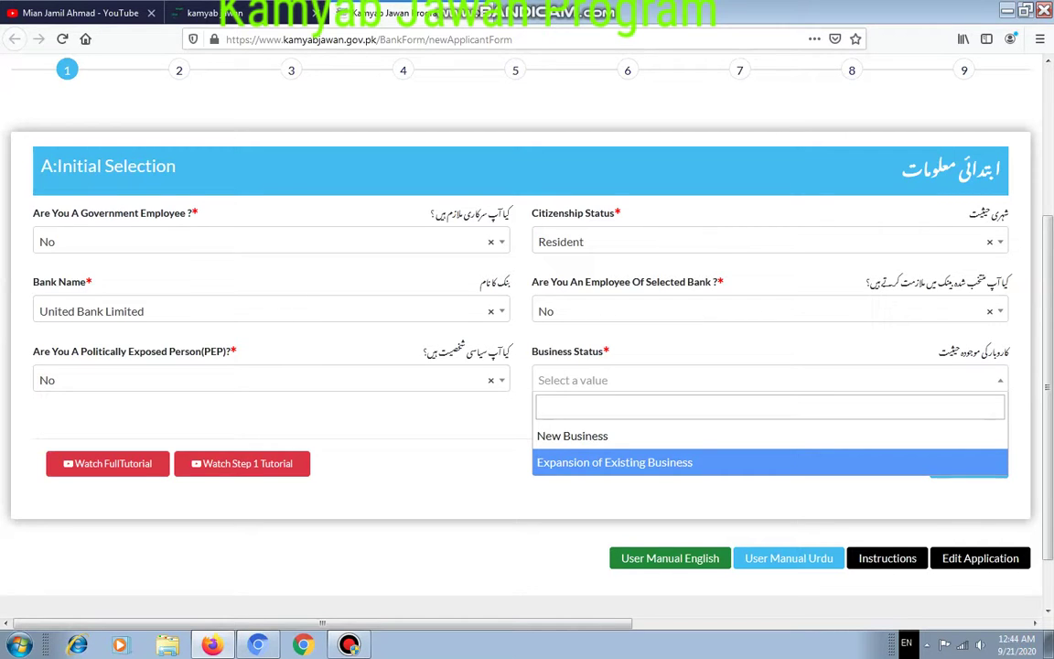
key(Up)
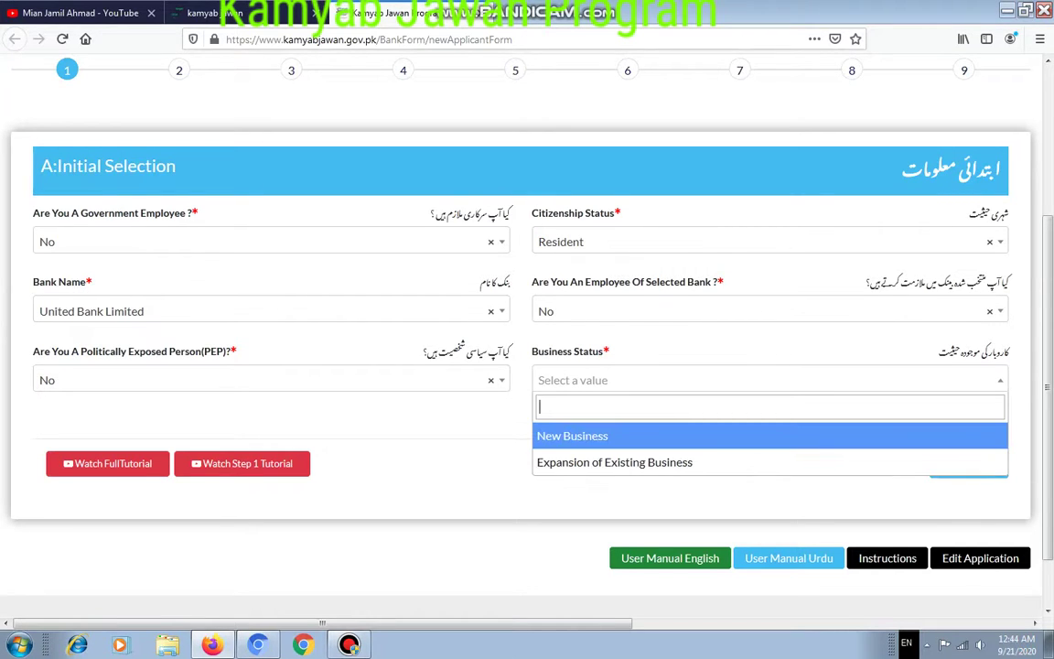
key(Return)
click(969, 464)
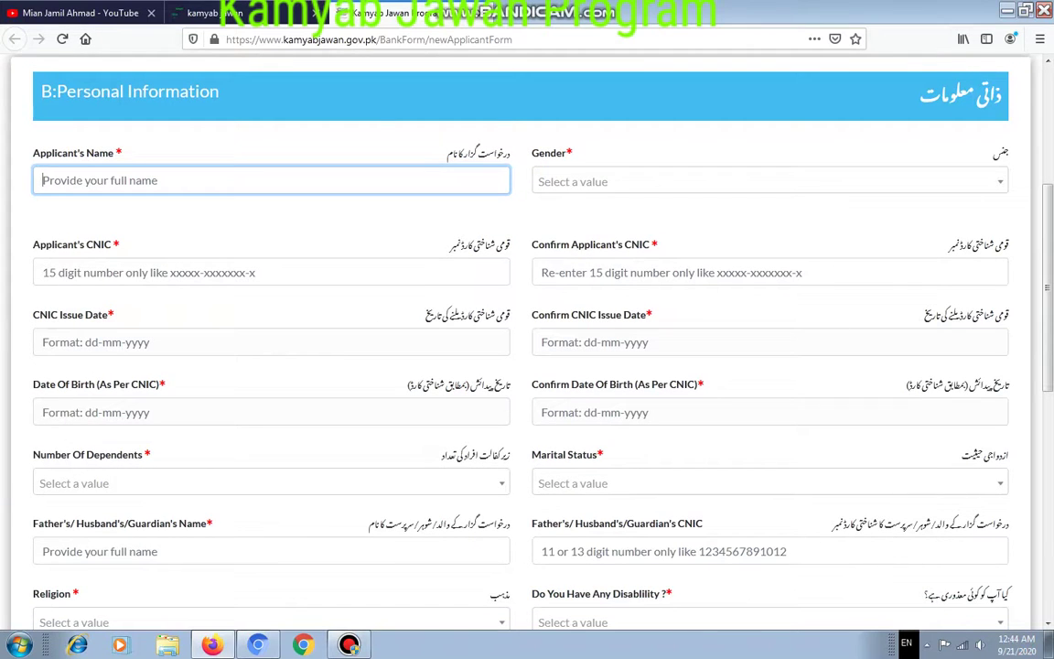
Enter the applicant's name and set the gender to Male.
text(ABC)
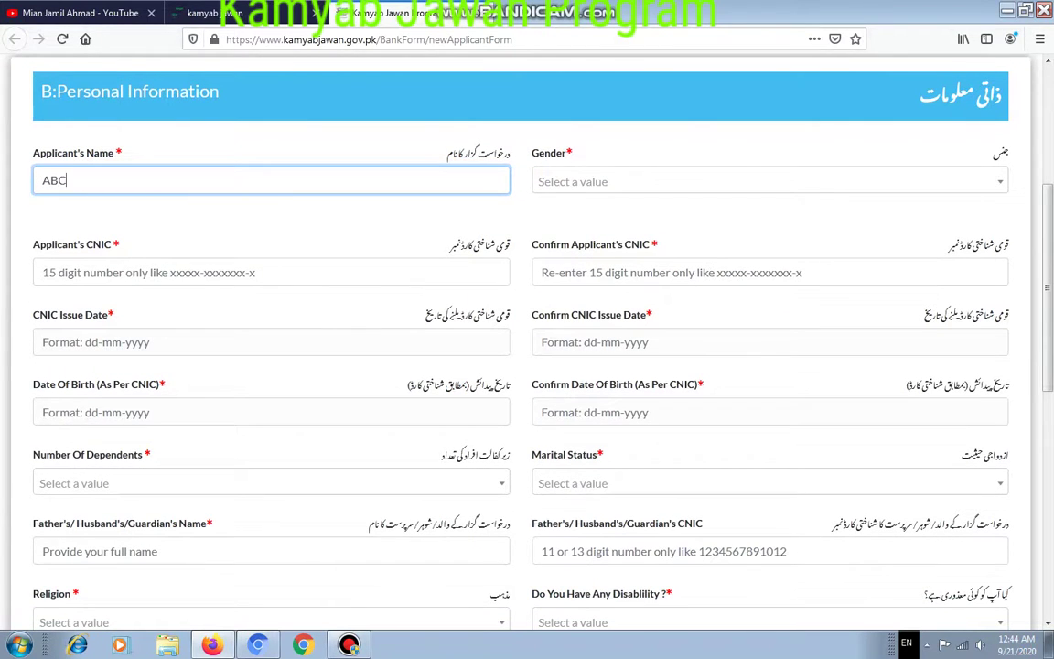
click(769, 181)
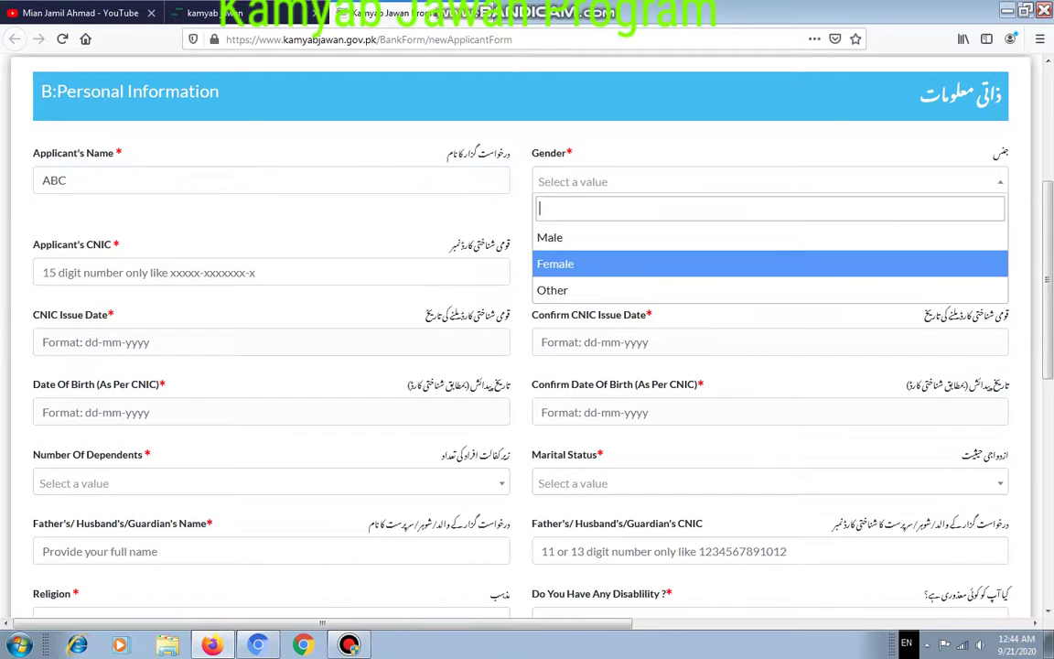
key(Return)
Enter the applicant's CNIC number and repeat it in the confirmation field.
click(271, 272)
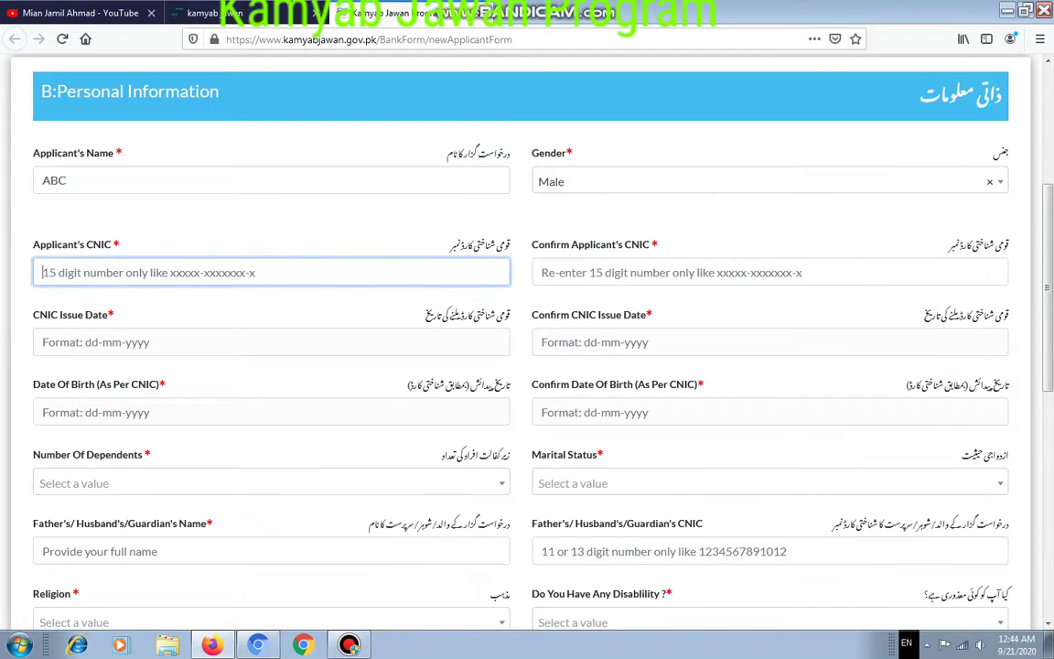
text(11111)
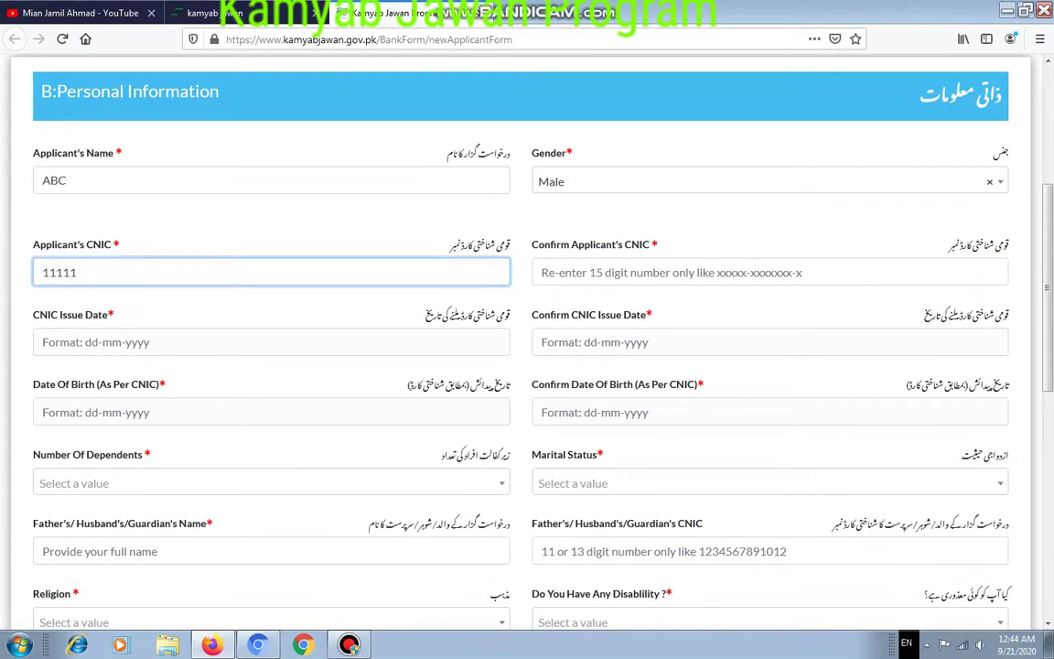
text(-1111111-1)
key(BackSpace)
text(5)
key(Tab)
click(769, 272)
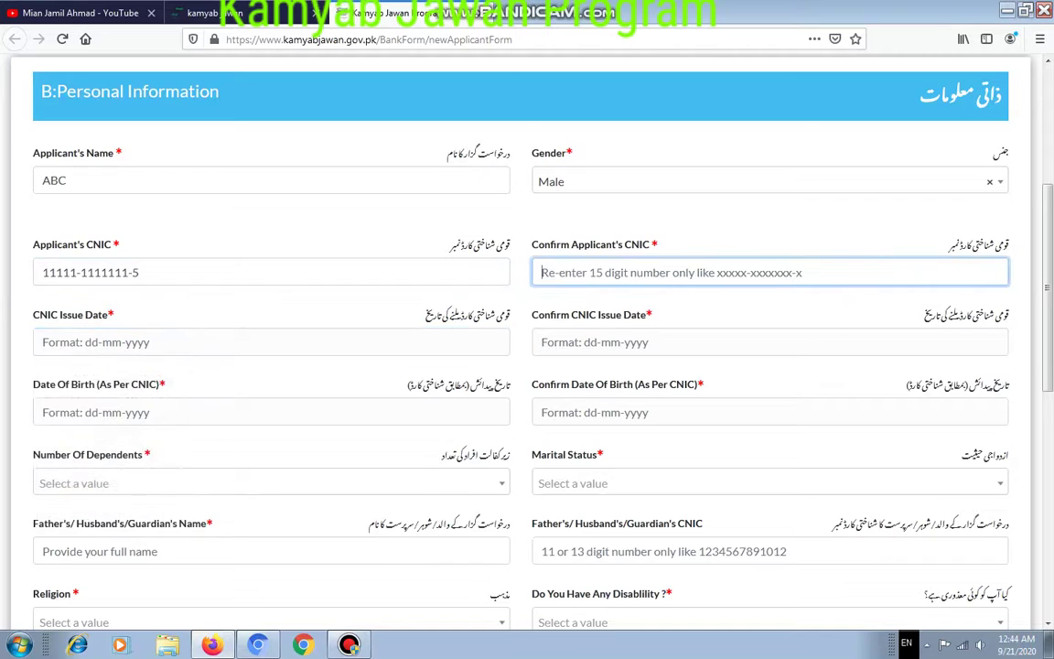
text(11111-1)
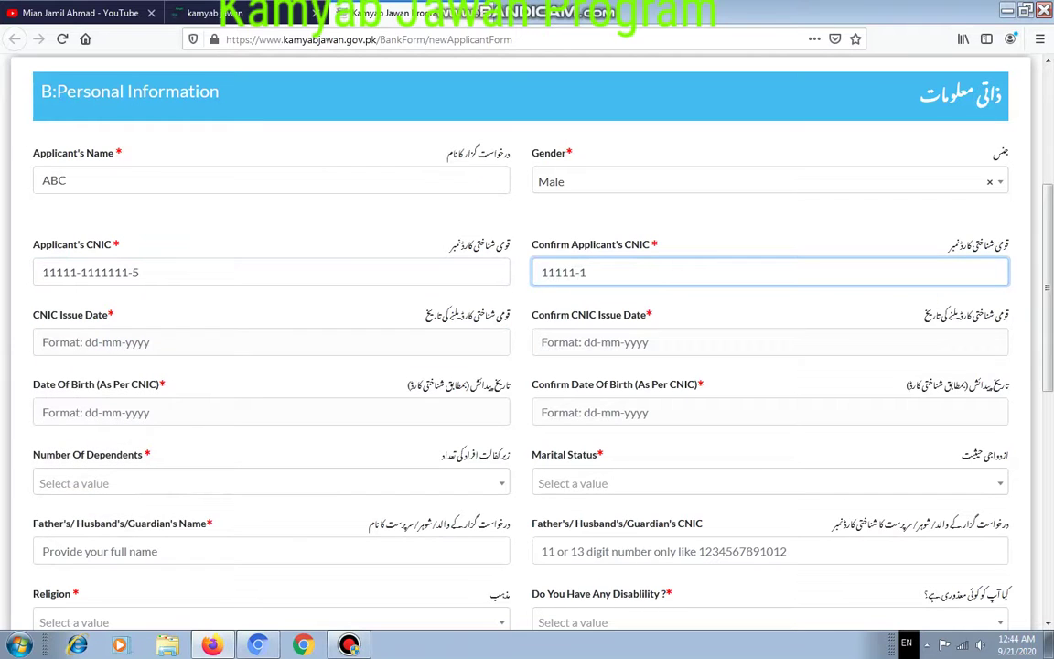
text(111111-1)
key(BackSpace)
text(5)
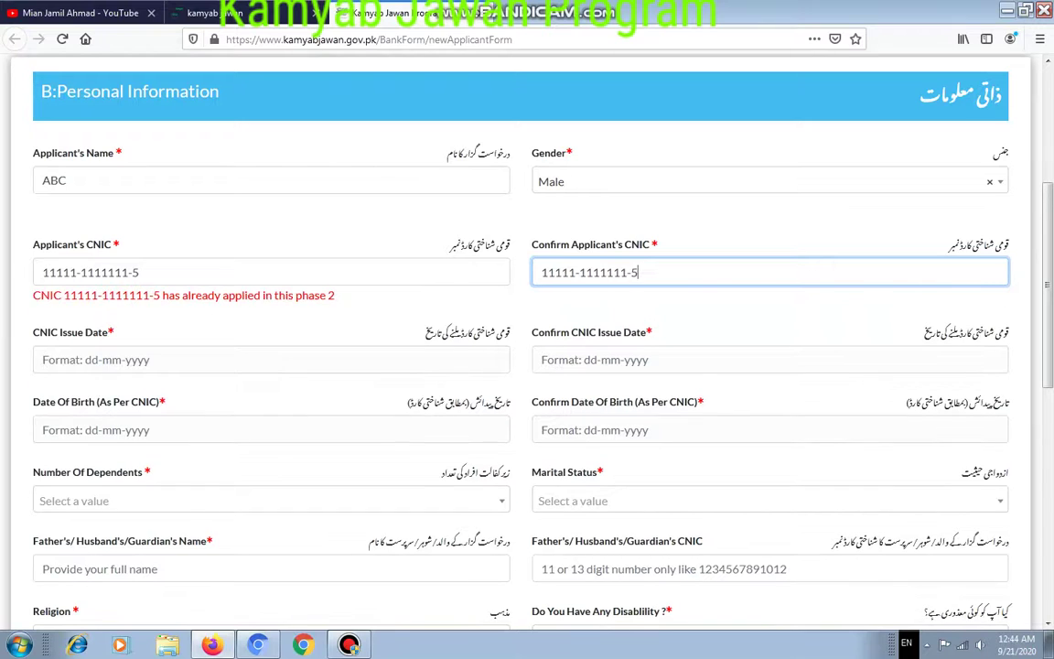
key(Tab)
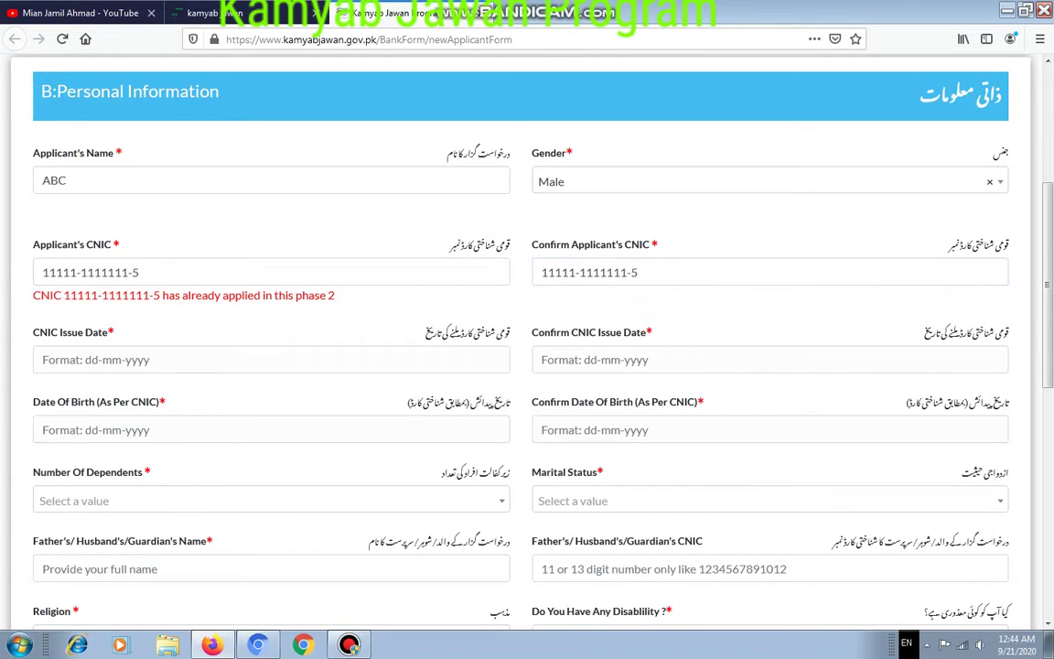
Change the final digit of the applicant's CNIC number in both the CNIC and confirmation fields.
click(139, 272)
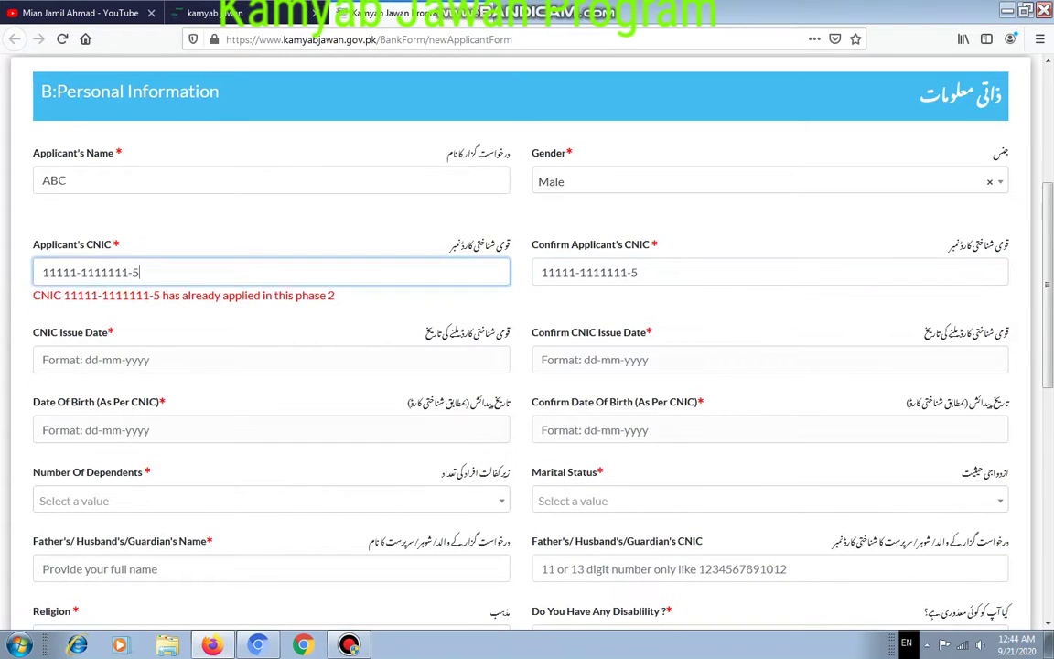
key(BackSpace)
text(1)
key(BackSpace)
text(3)
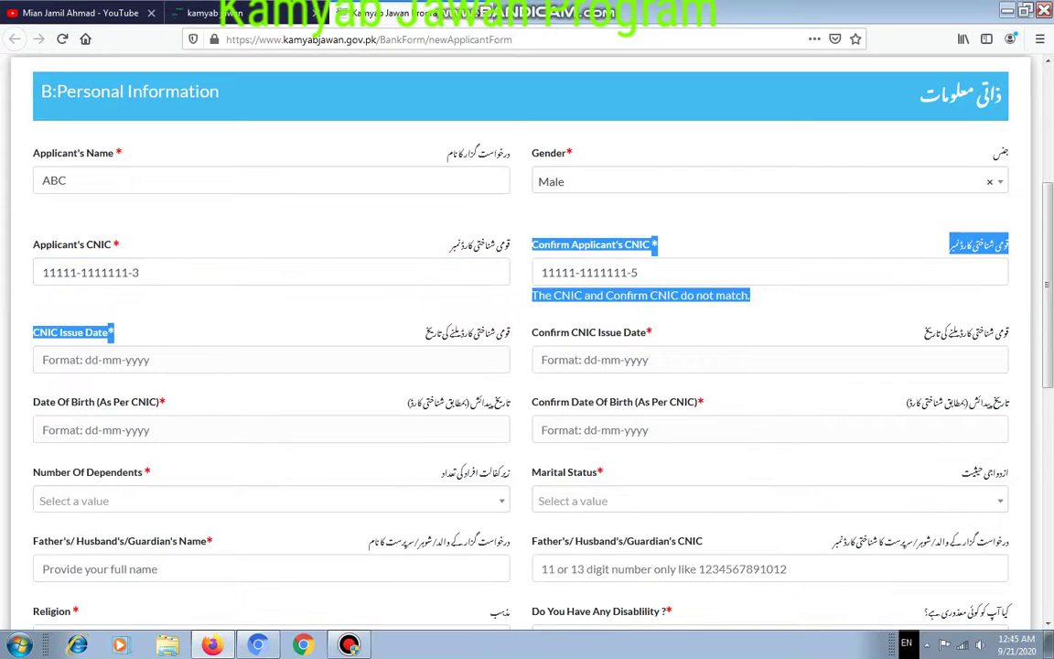
click(638, 272)
key(BackSpace)
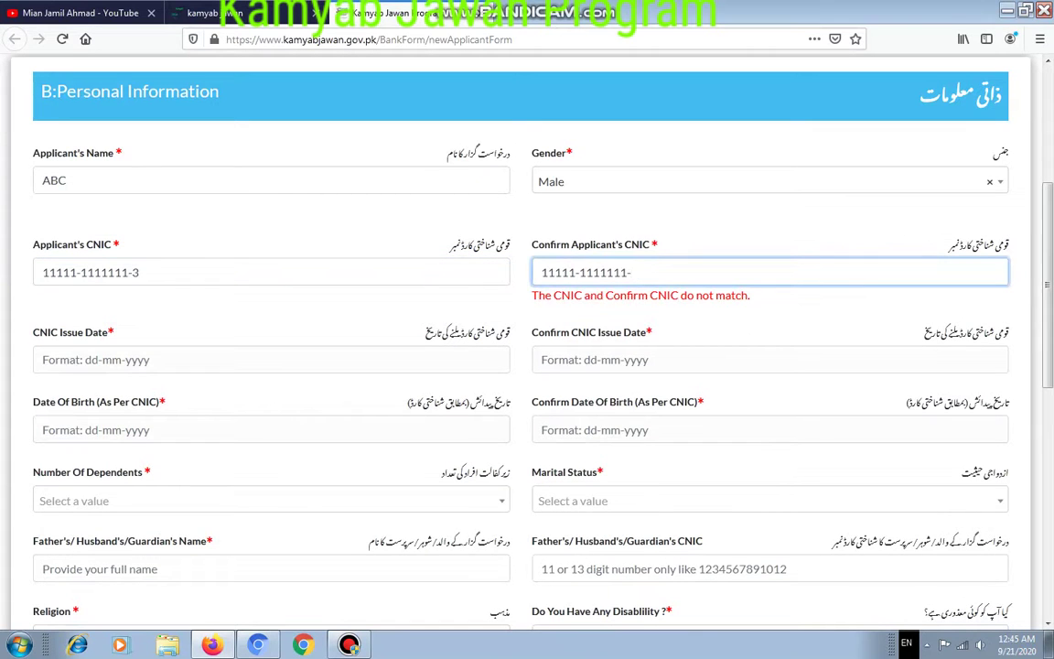
text(3)
Examine the CNIC issue date calendar and the available marital status and religion options without choosing any.
triple_click(110, 384)
click(137, 343)
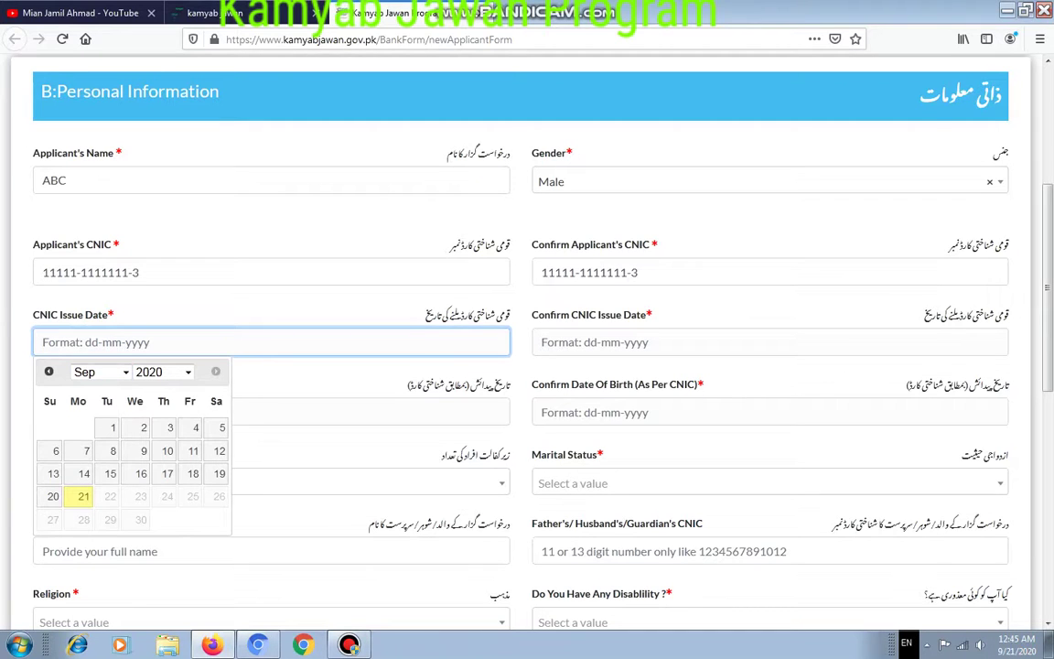
scroll(527, 366, down, 2)
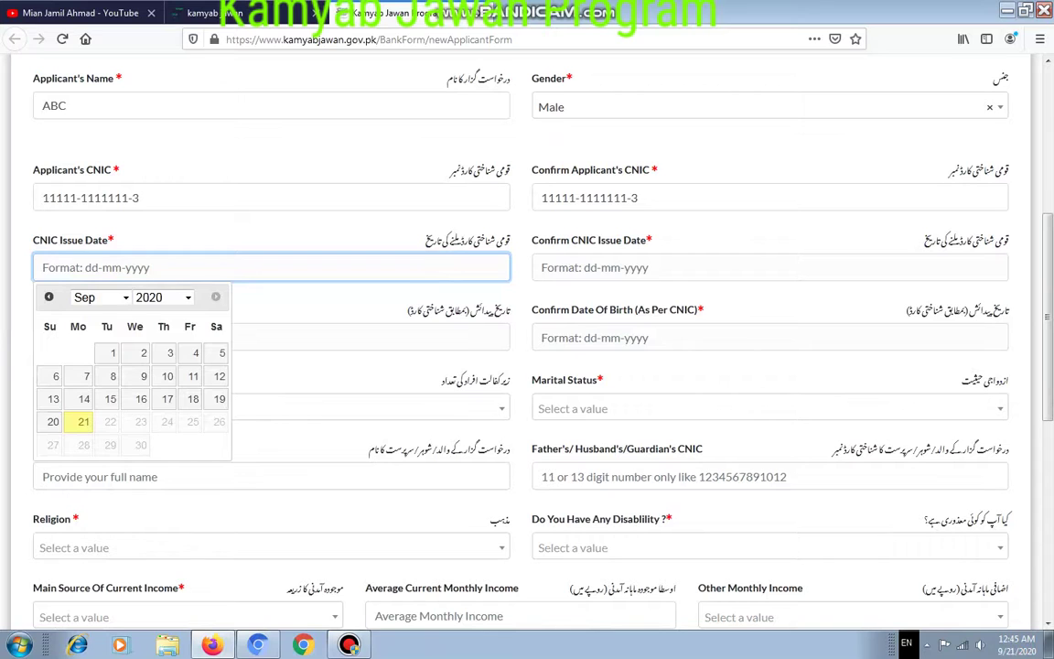
key(Escape)
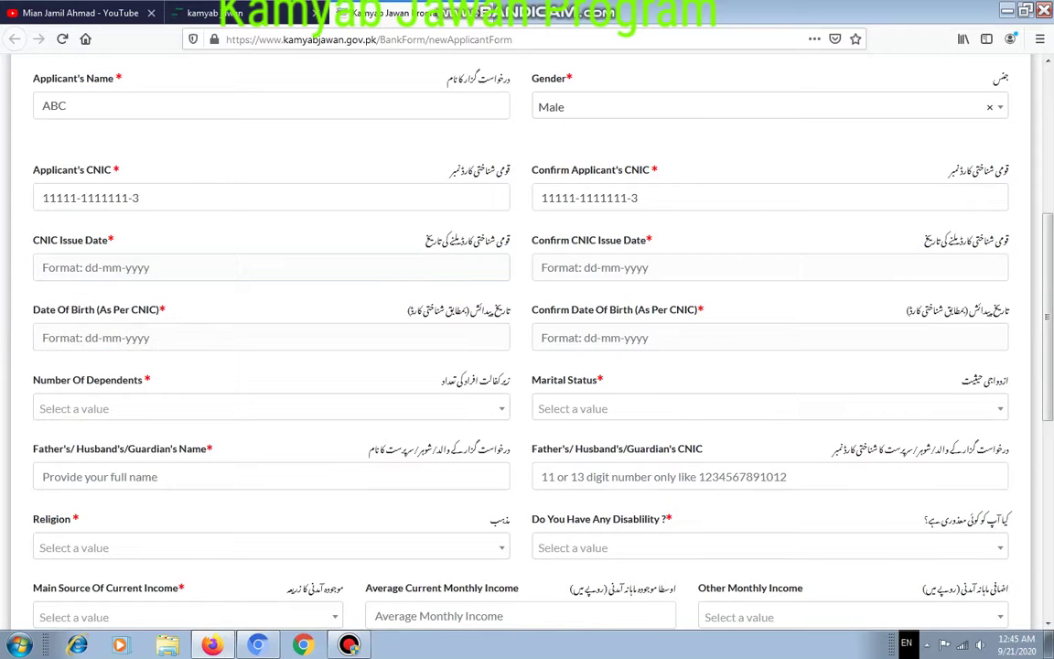
scroll(527, 366, down, 2)
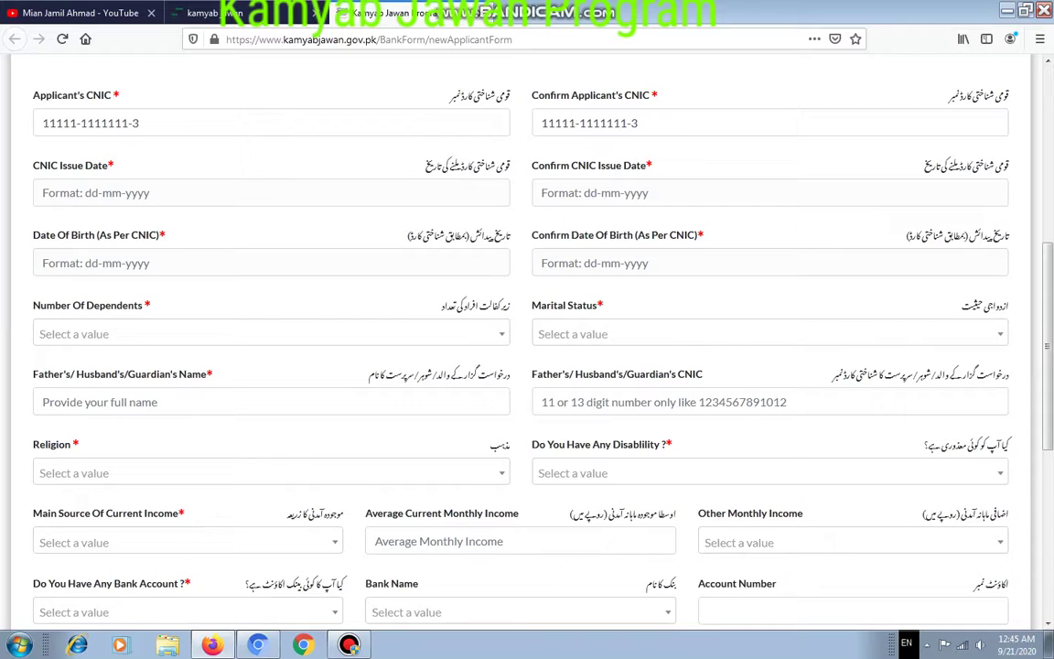
click(768, 334)
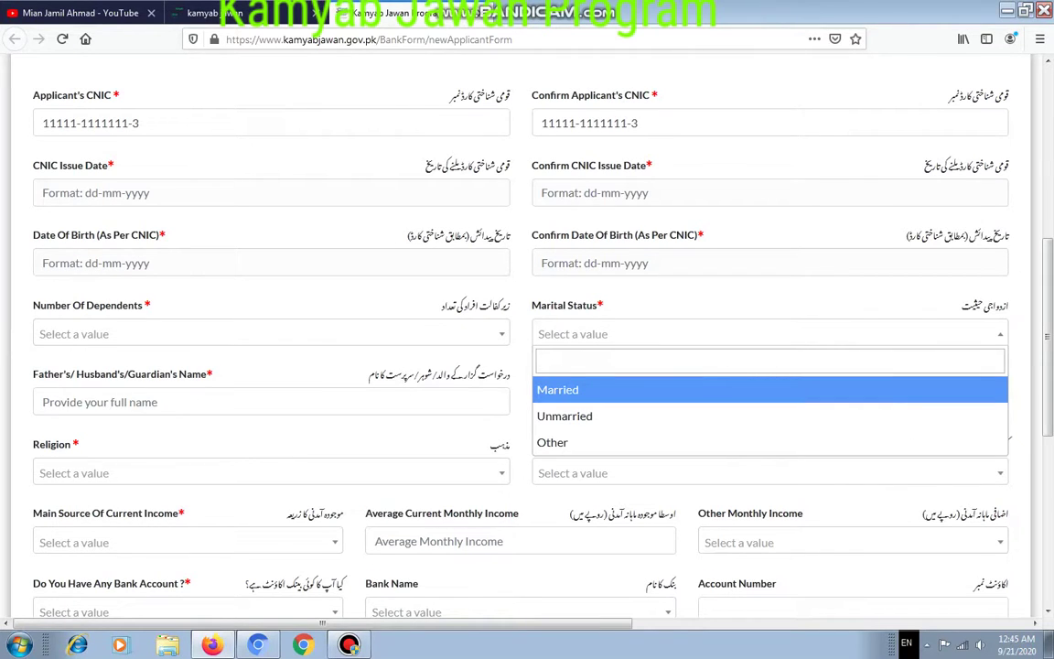
key(Down)
key(Down)
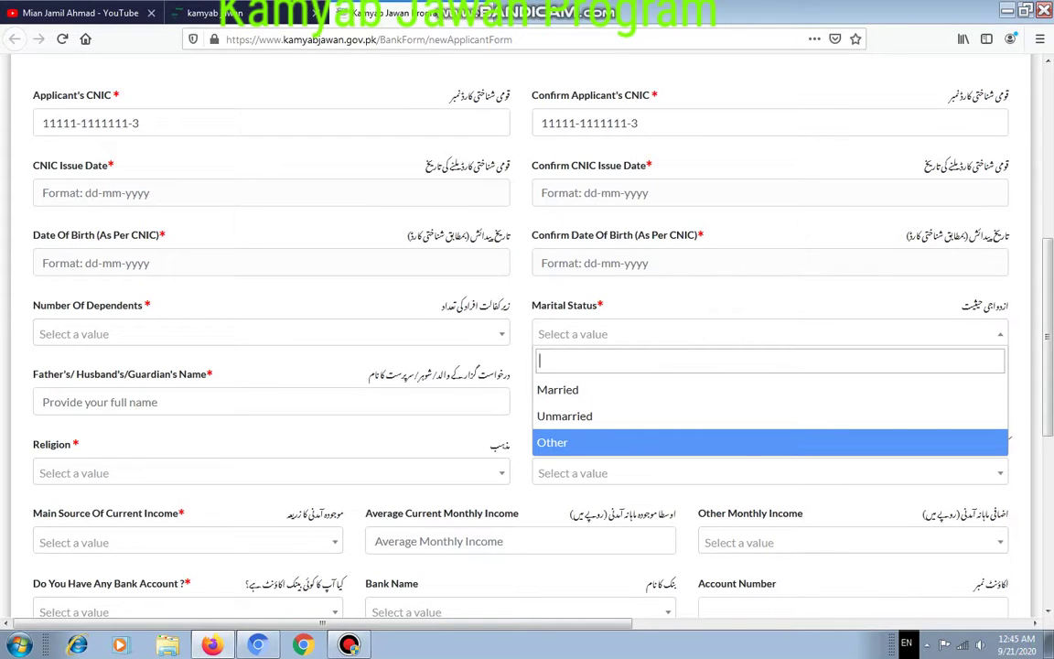
scroll(527, 329, down, 3)
click(271, 324)
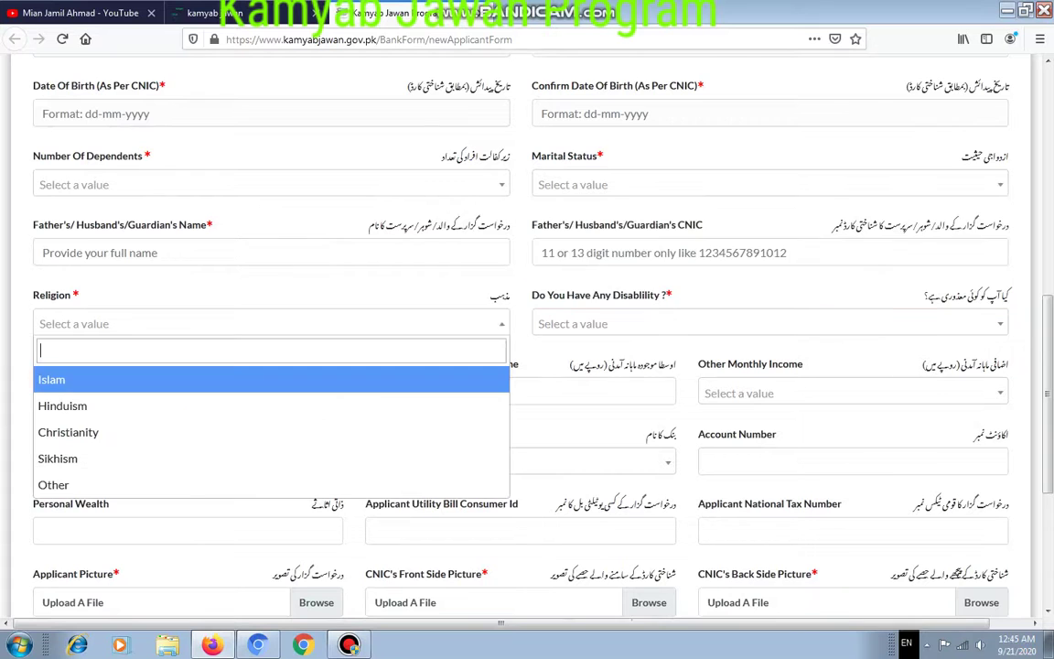
key(Escape)
Review the bank account options and the remaining income, wealth, tax and picture upload fields of the Personal Information section.
scroll(527, 329, down, 2)
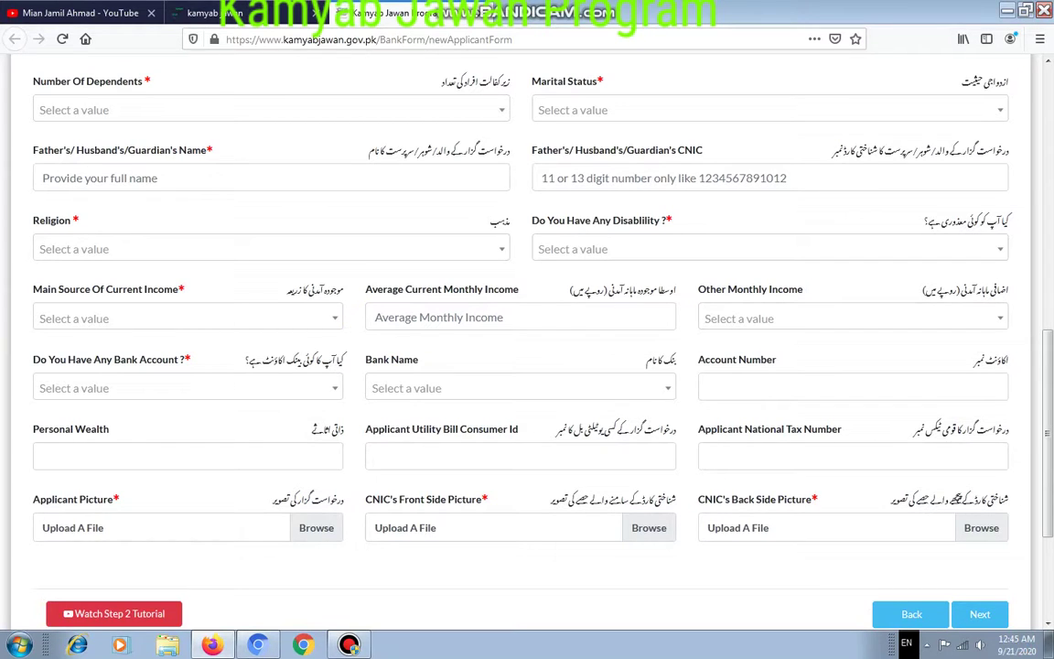
click(187, 388)
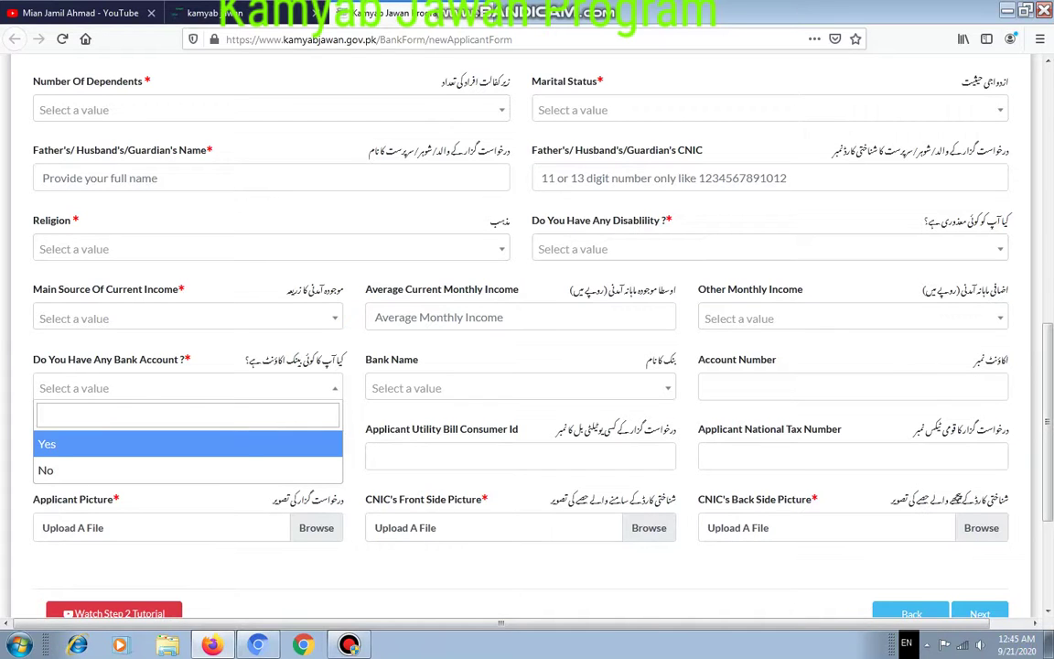
click(520, 388)
key(Escape)
key(Tab)
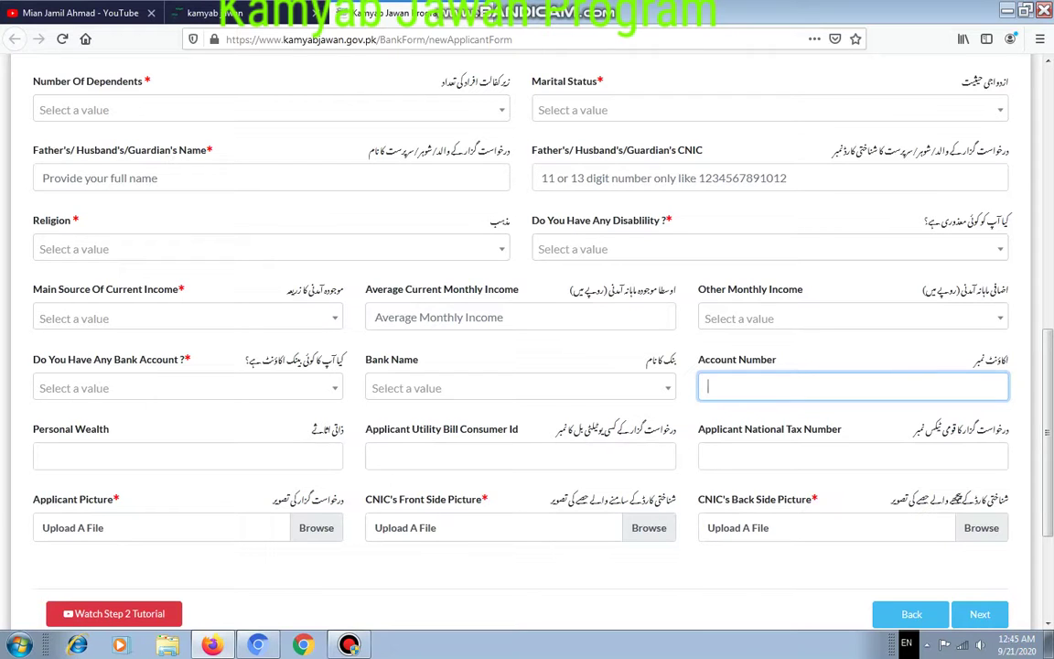
scroll(527, 330, down, 2)
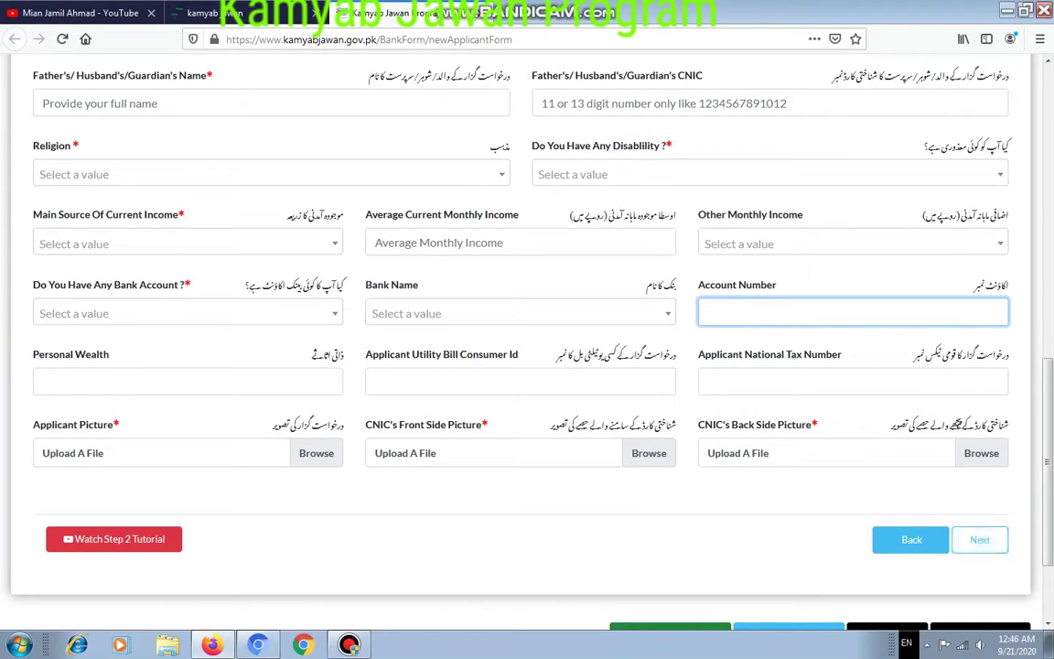
scroll(527, 347, up, 3)
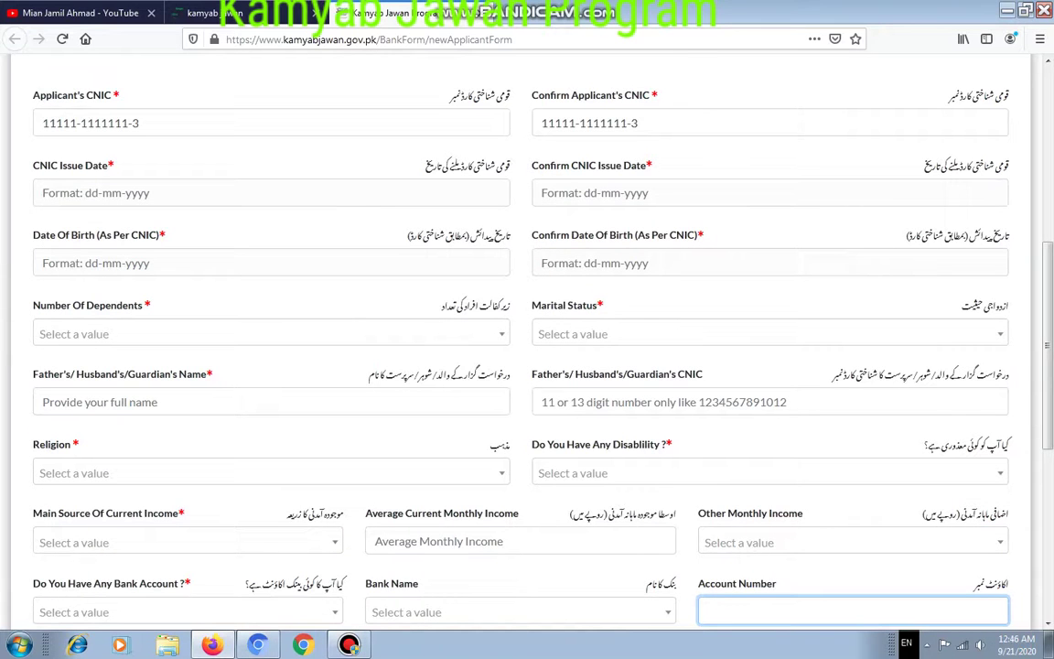
scroll(527, 348, down, 2)
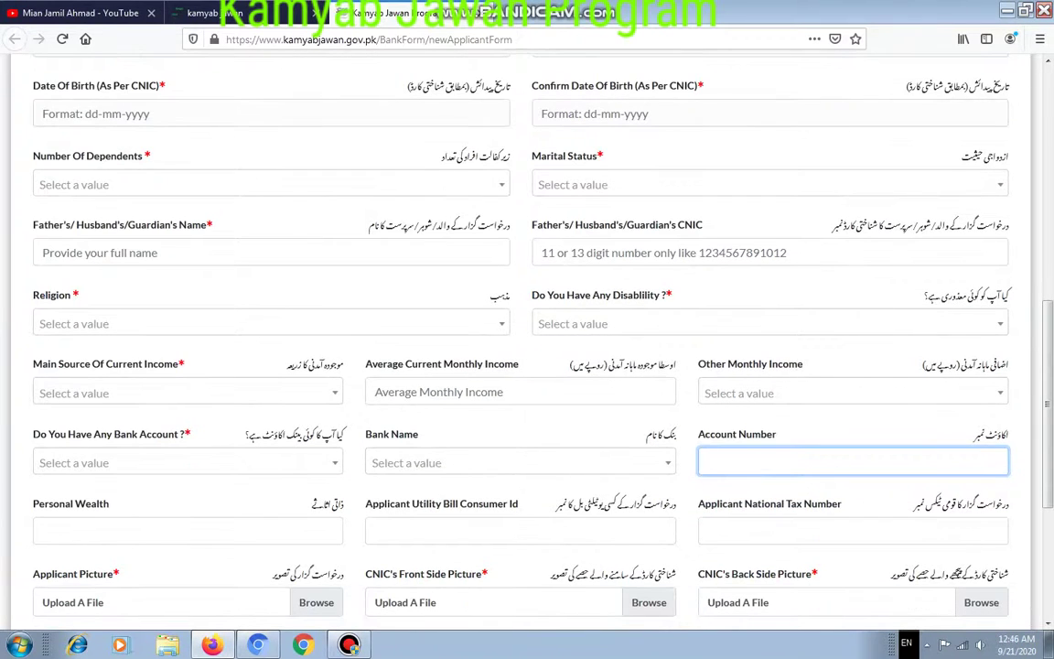